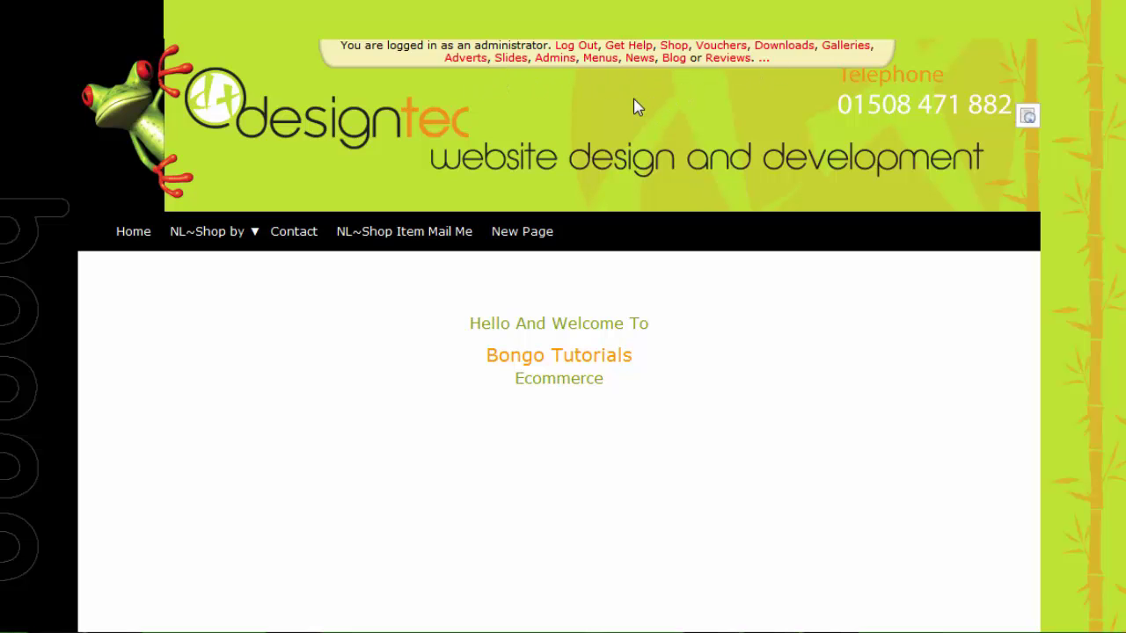
# Add a new department record named "Shop Department" in the e-commerce shop layout
pyautogui.click(668, 51)
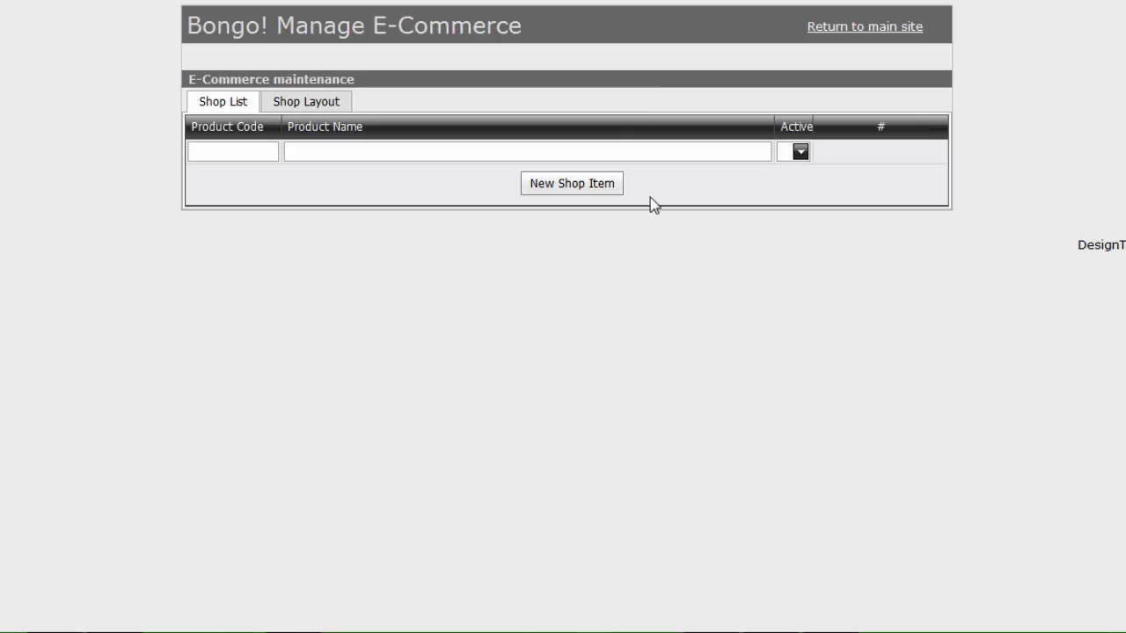
pyautogui.click(296, 105)
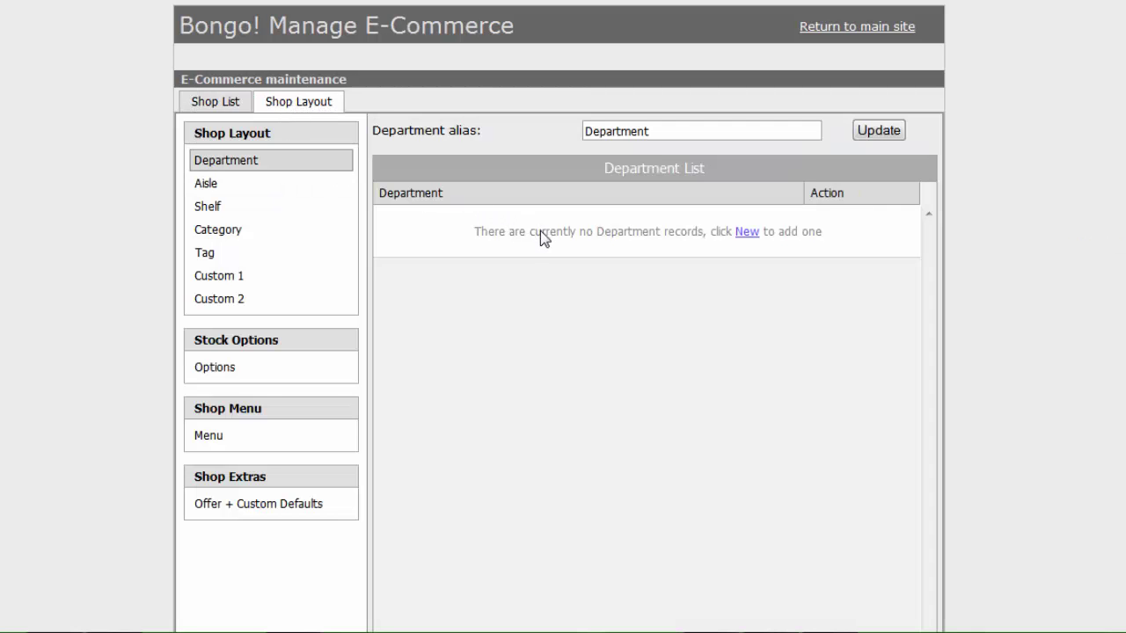
pyautogui.click(745, 234)
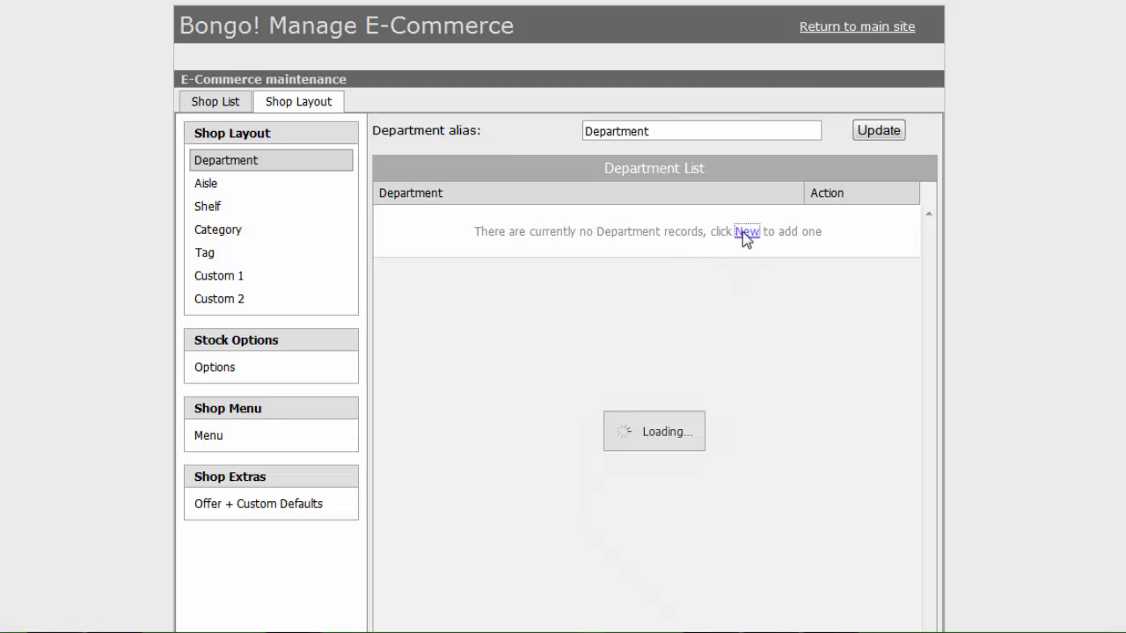
pyautogui.scroll(-2, 742, 251)
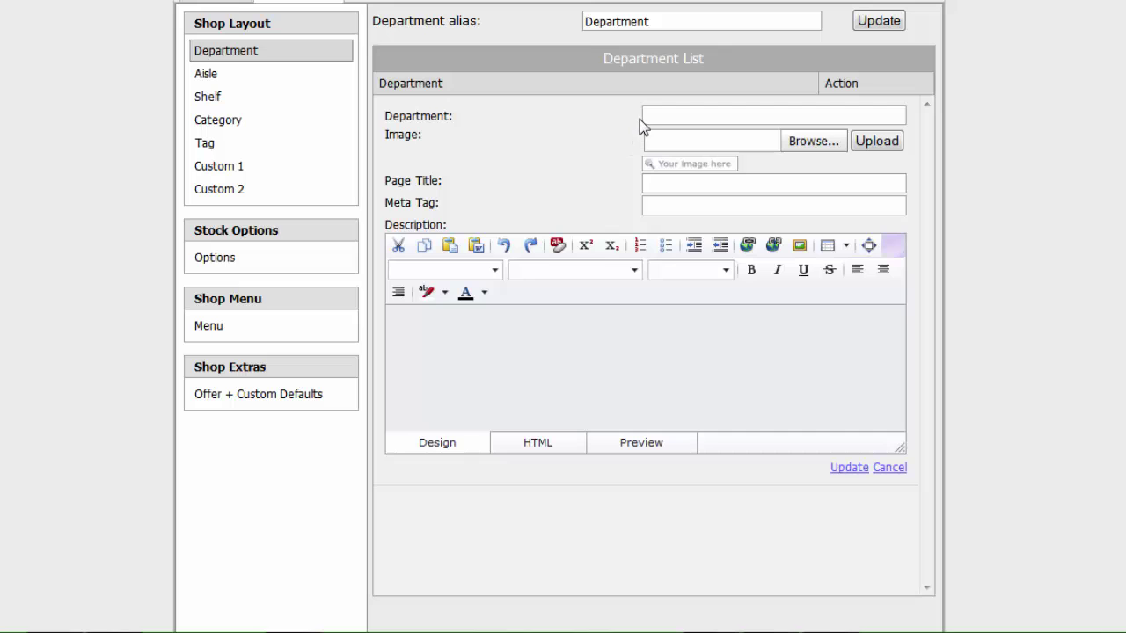
pyautogui.click(664, 114)
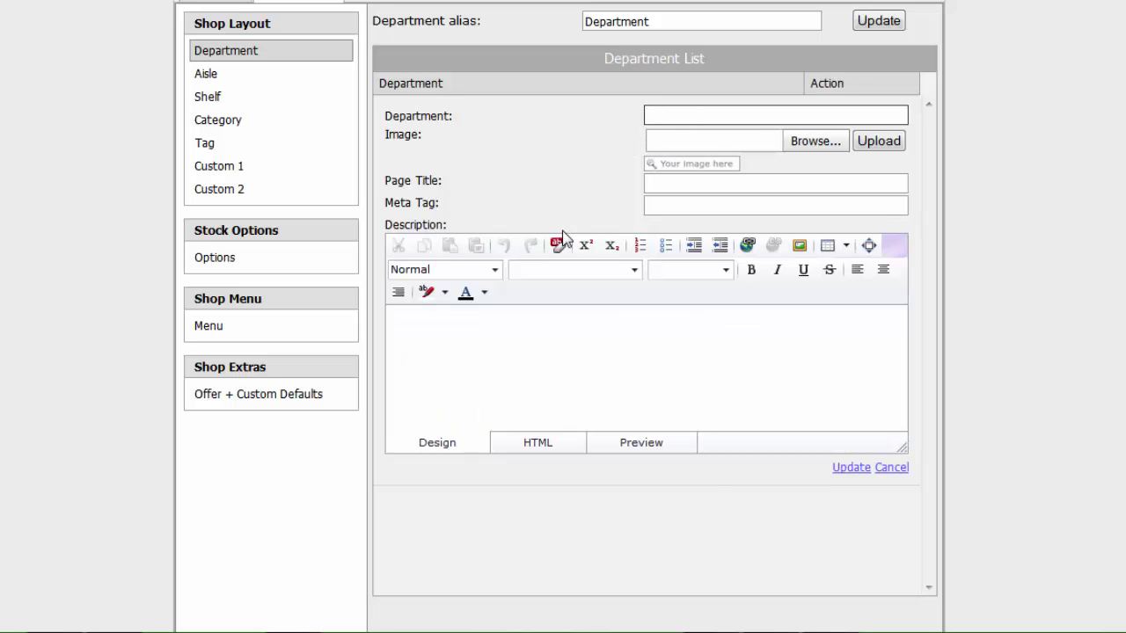
pyautogui.write('Shop Department')
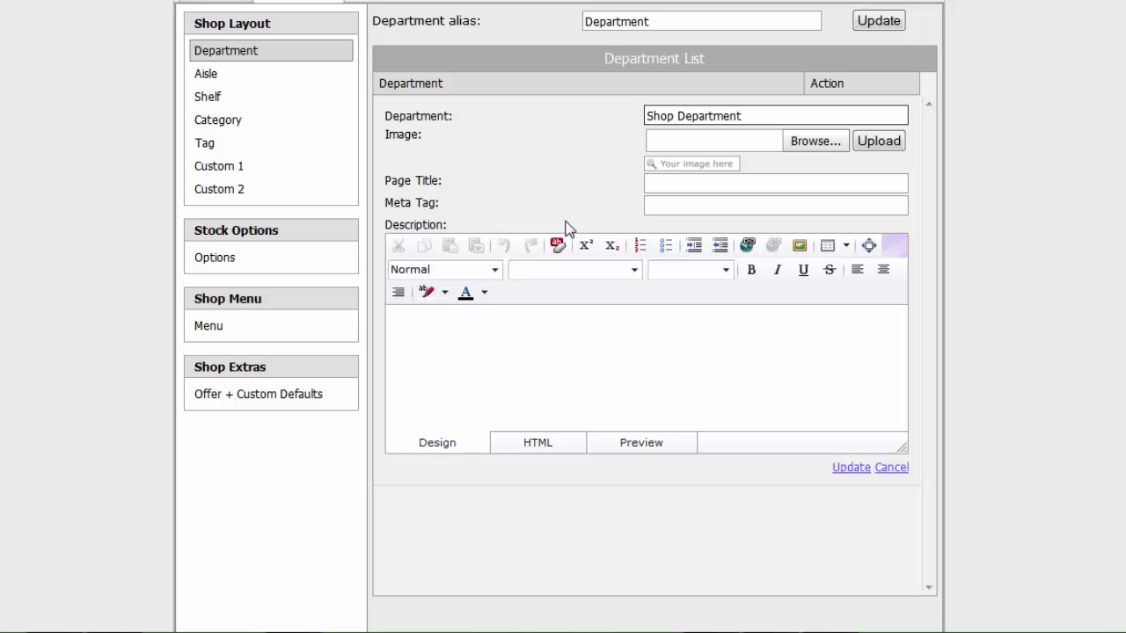
# Upload the purple "Shop Department" picture as the department's image
pyautogui.click(796, 149)
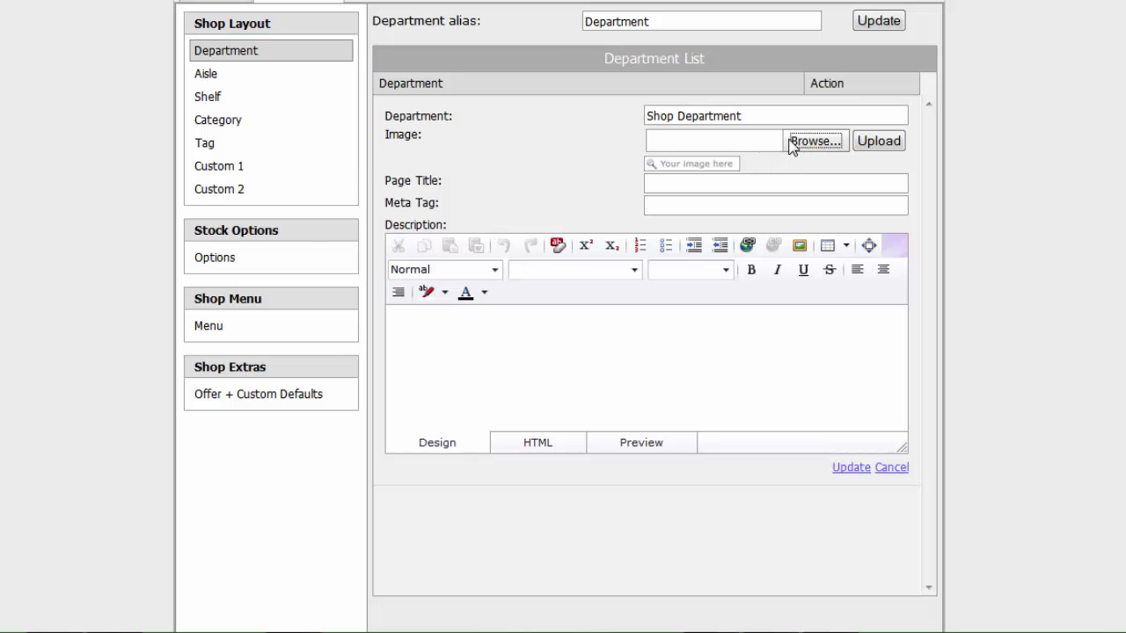
pyautogui.doubleClick(277, 163)
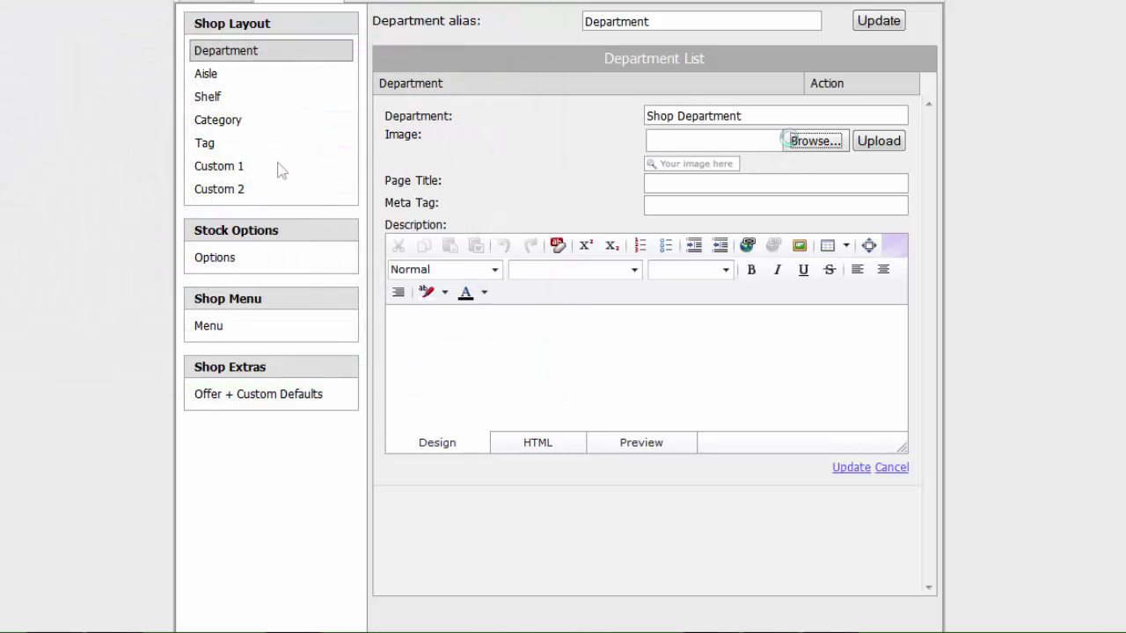
pyautogui.click(879, 141)
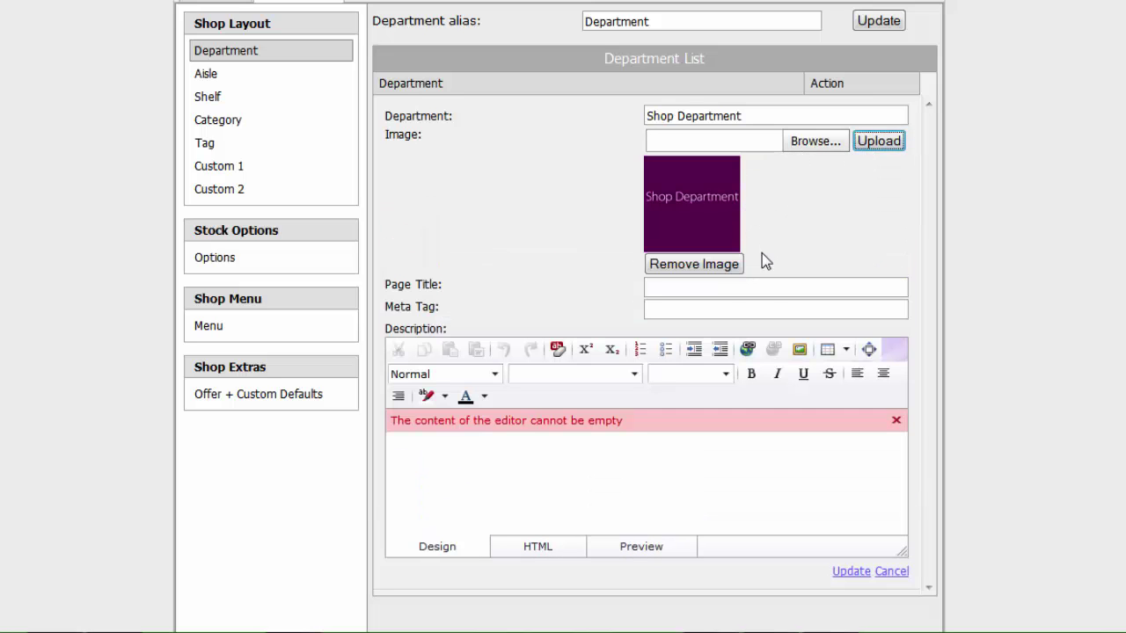
# Set the department's page title to "Shop Department" and its meta tag to "T-Shirts, Shirts and Shorts"
pyautogui.click(696, 288)
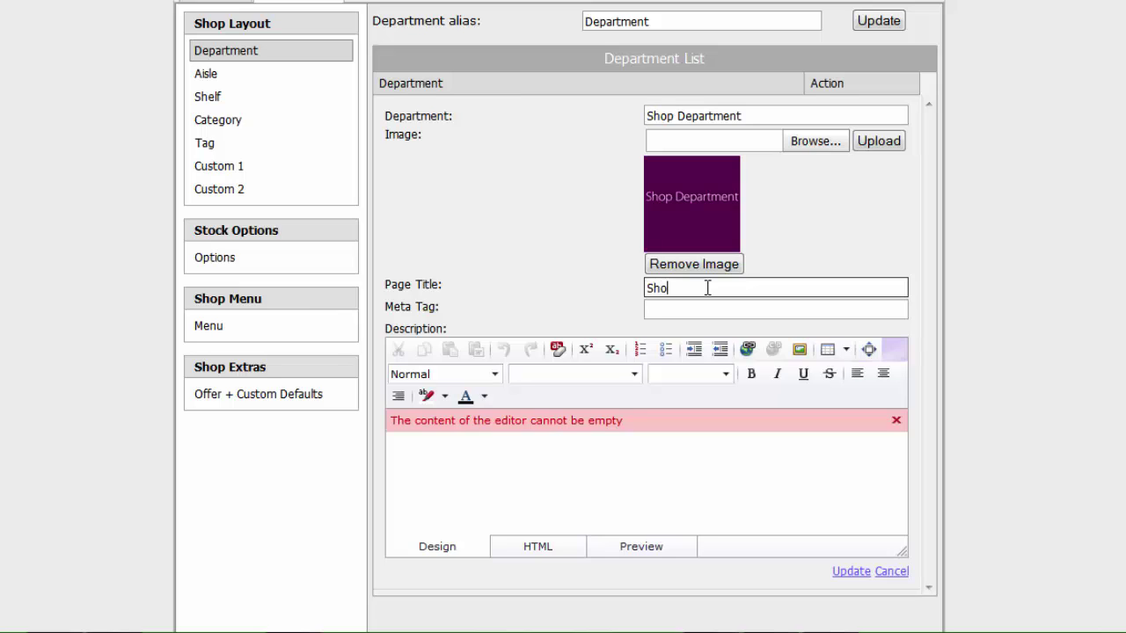
pyautogui.write('p Department')
pyautogui.click(698, 308)
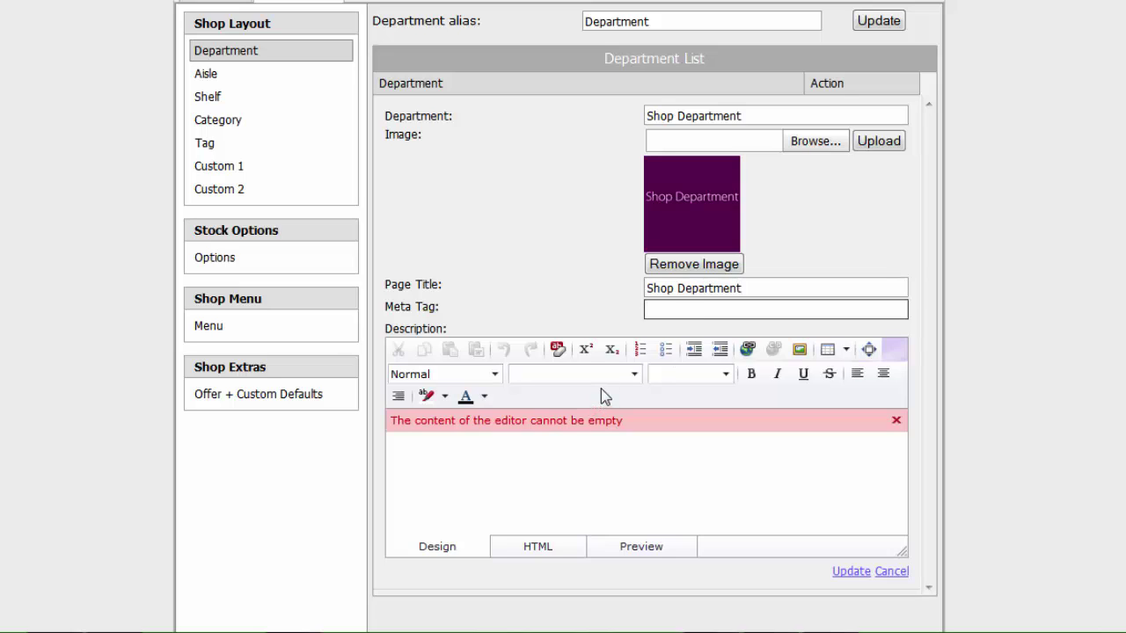
pyautogui.write('T-Shirts ,')
pyautogui.press('End')
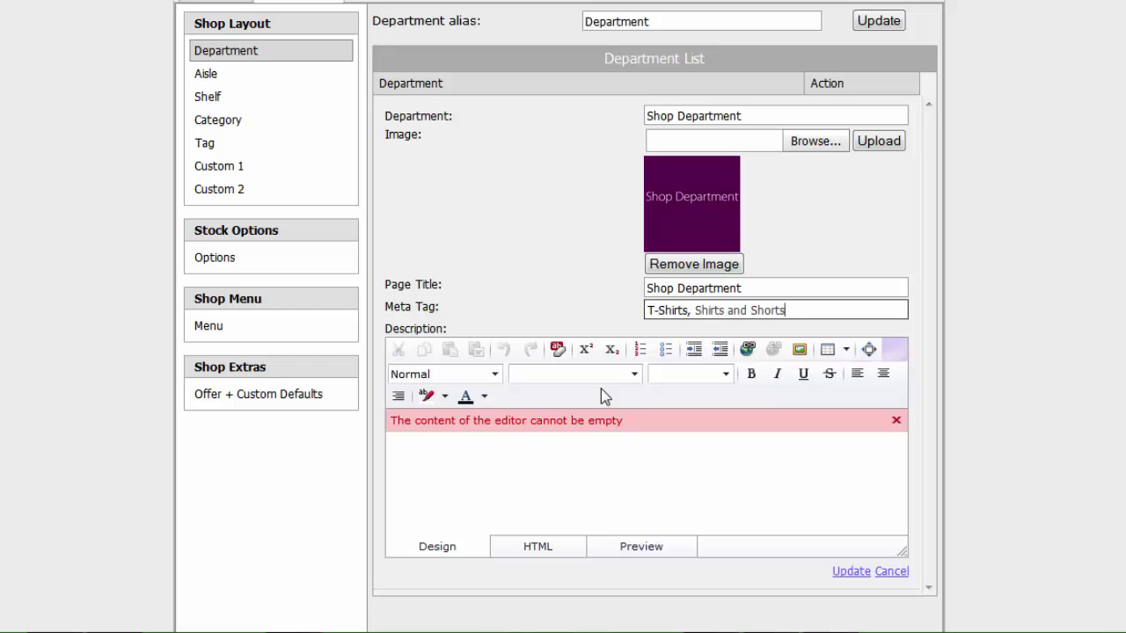
# Enter the description "Welcome to our Shop Department, here you will find our ranges of t-shirts, Shirts and Shorts." and save the department
pyautogui.click(546, 465)
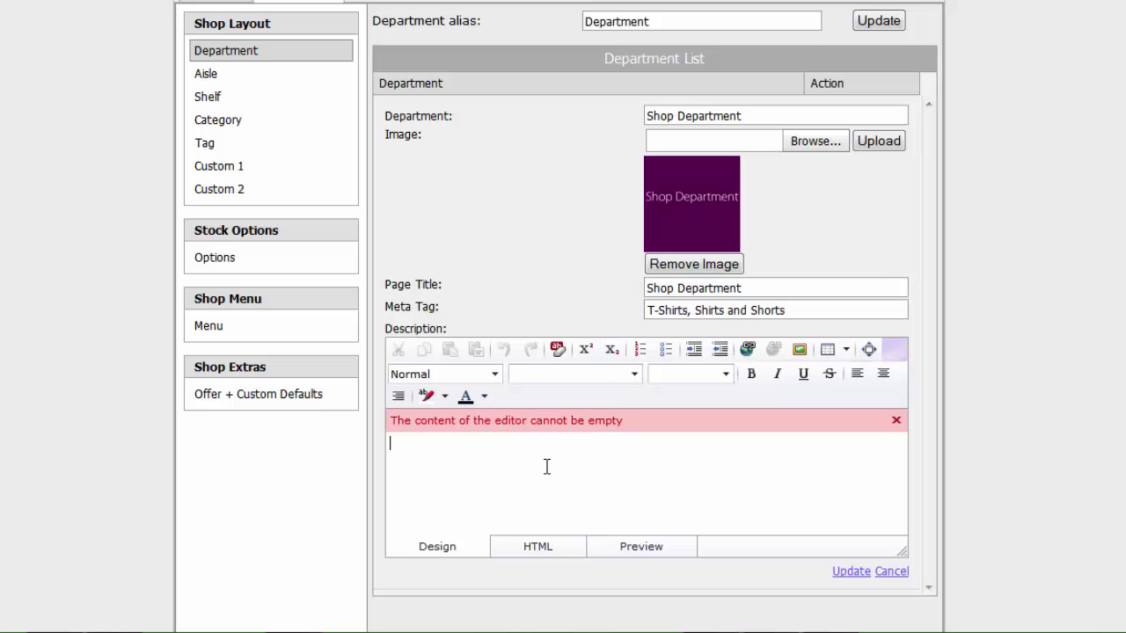
pyautogui.click(896, 421)
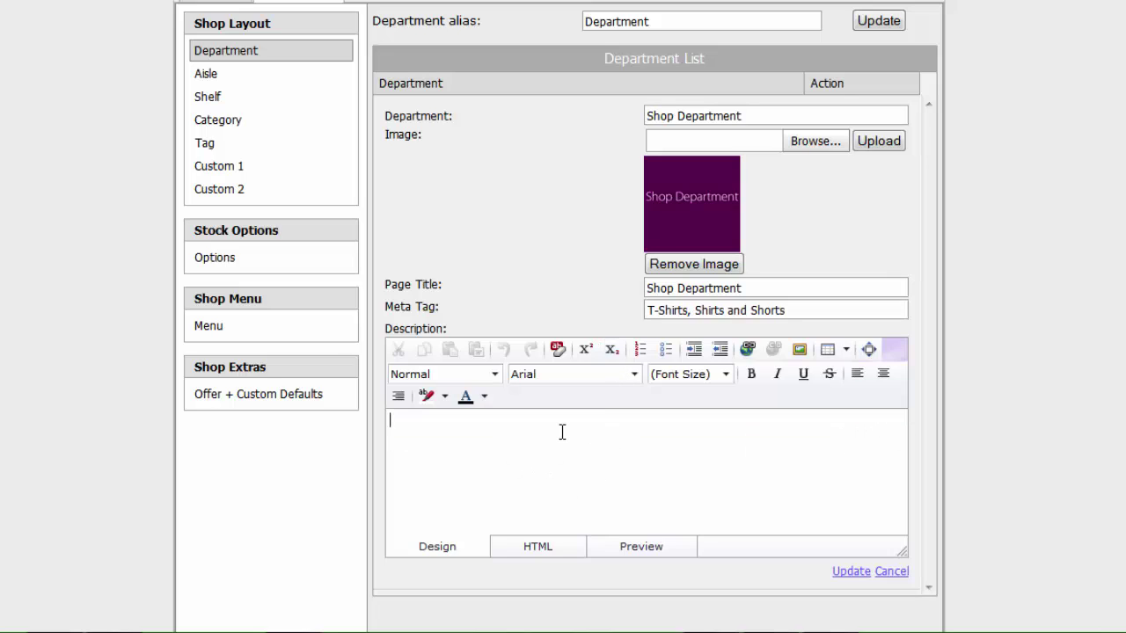
pyautogui.write('Welcome to our')
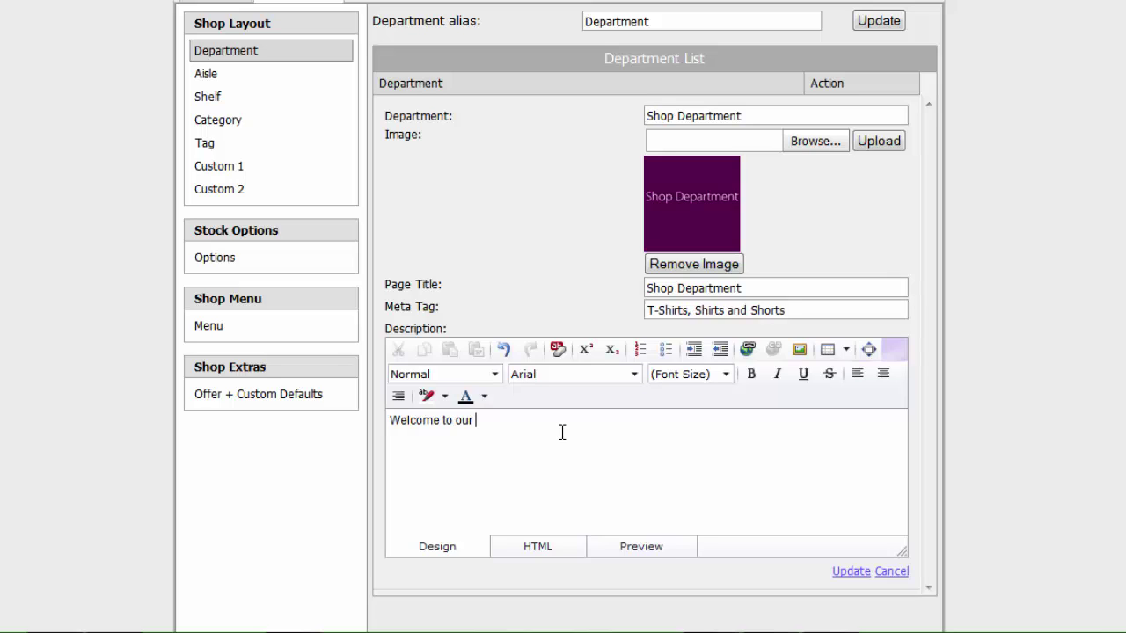
pyautogui.write(' Shop')
pyautogui.write('D')
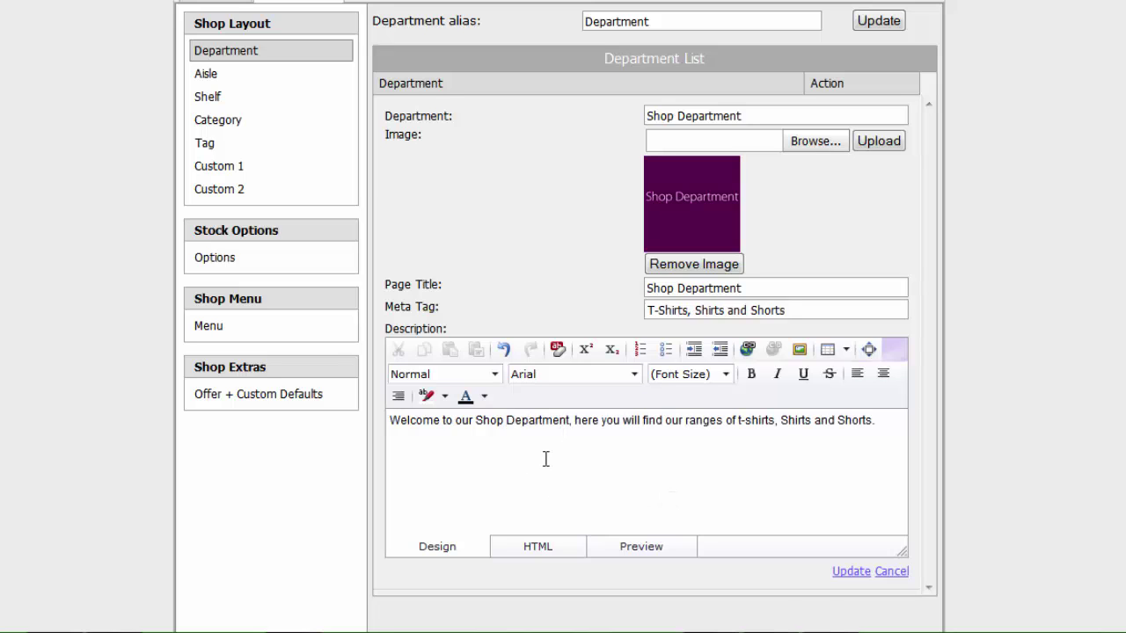
pyautogui.click(846, 573)
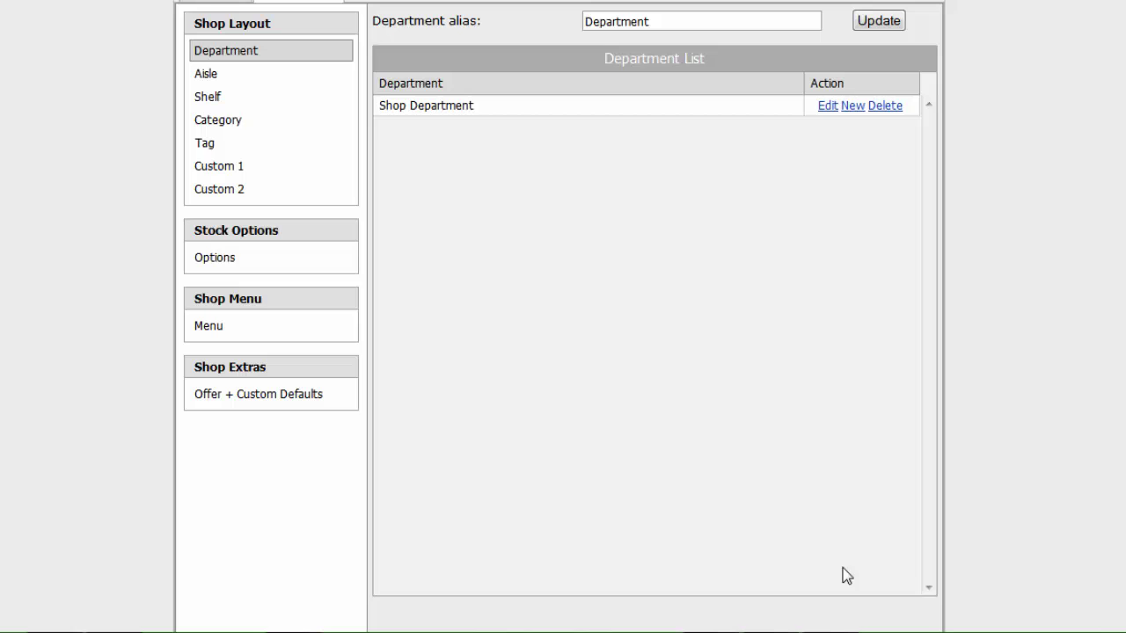
# Create a new shop item with code 101 and the name "Shop Item"
pyautogui.scroll(2, 781, 526)
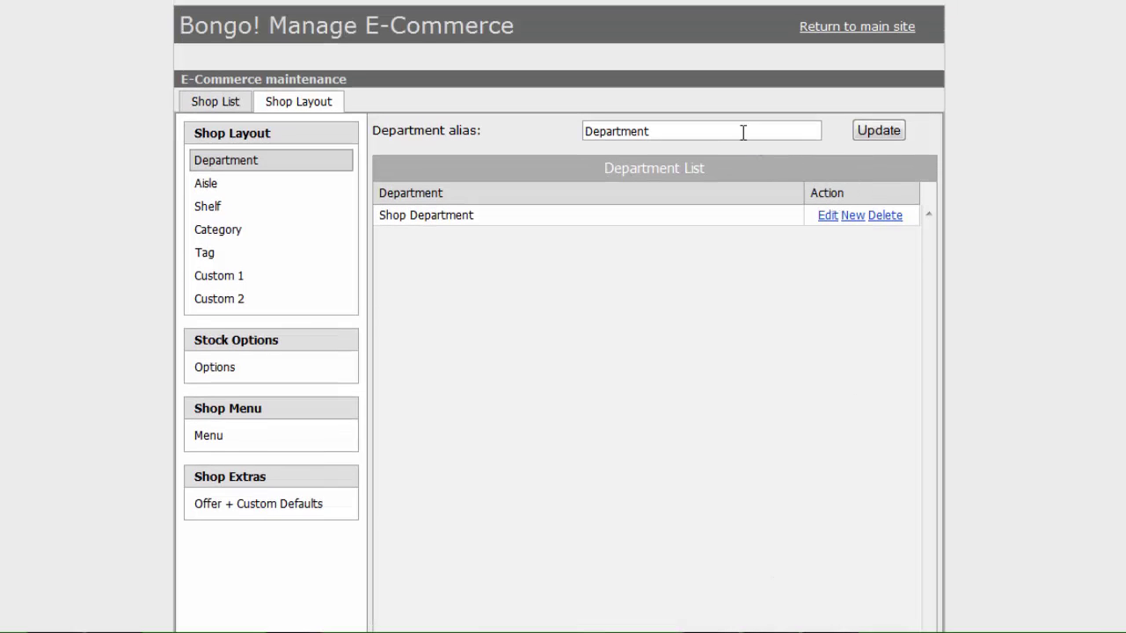
pyautogui.click(220, 102)
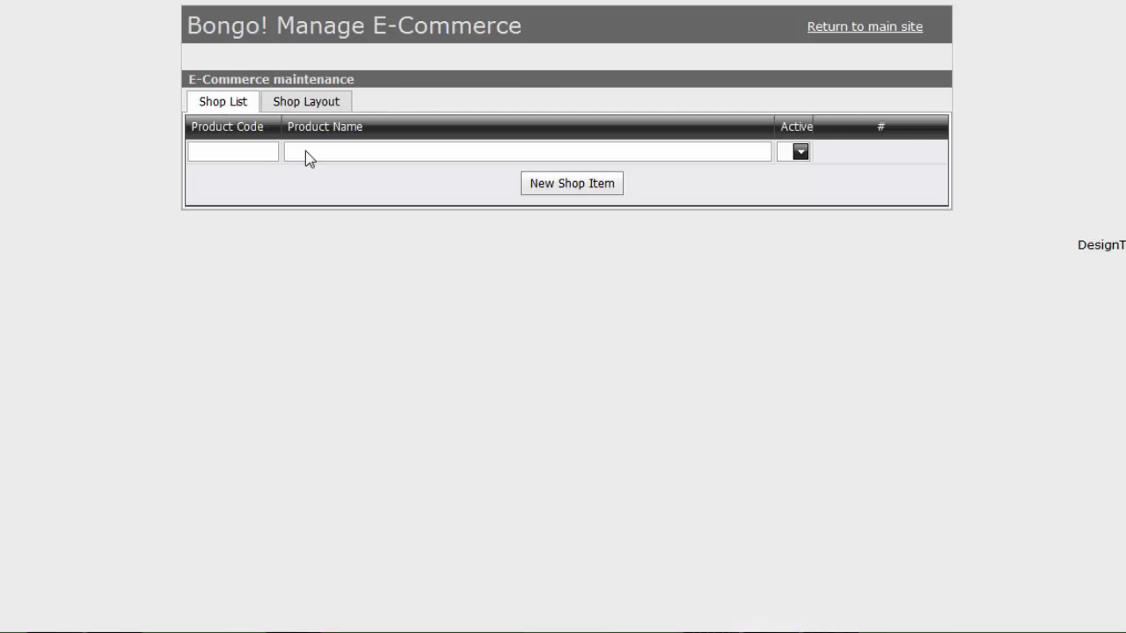
pyautogui.click(570, 184)
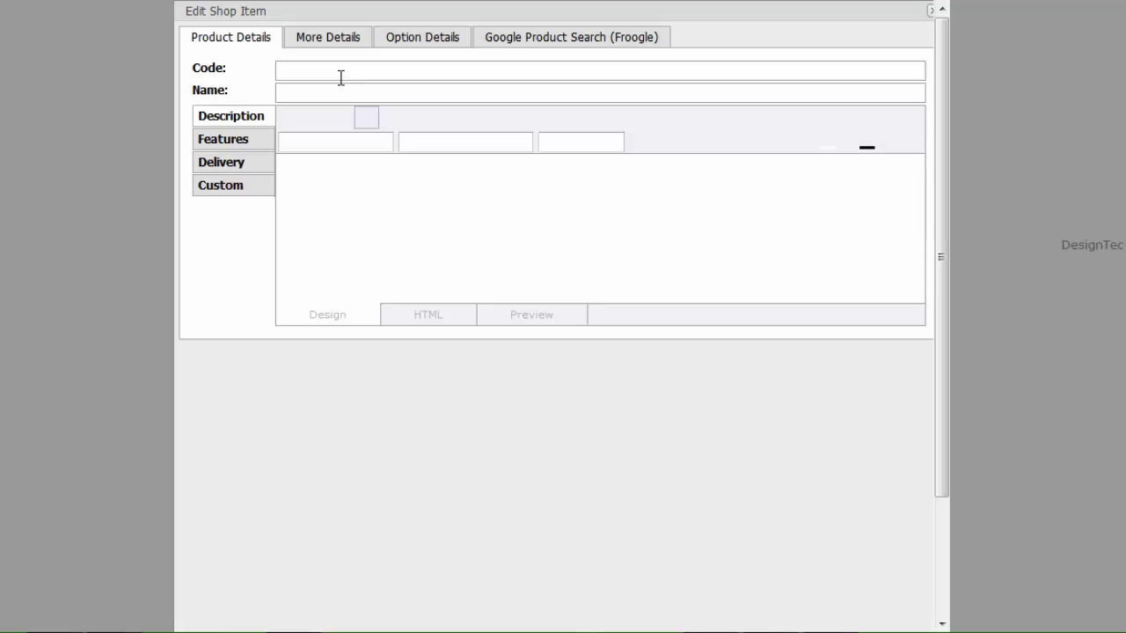
pyautogui.write('101')
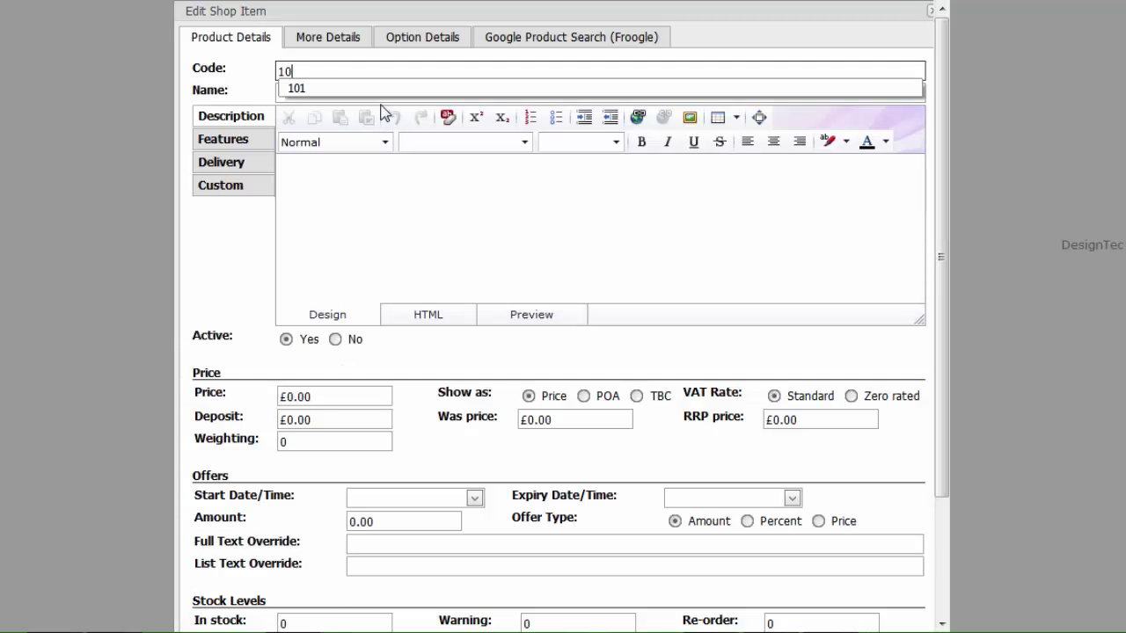
pyautogui.click(354, 94)
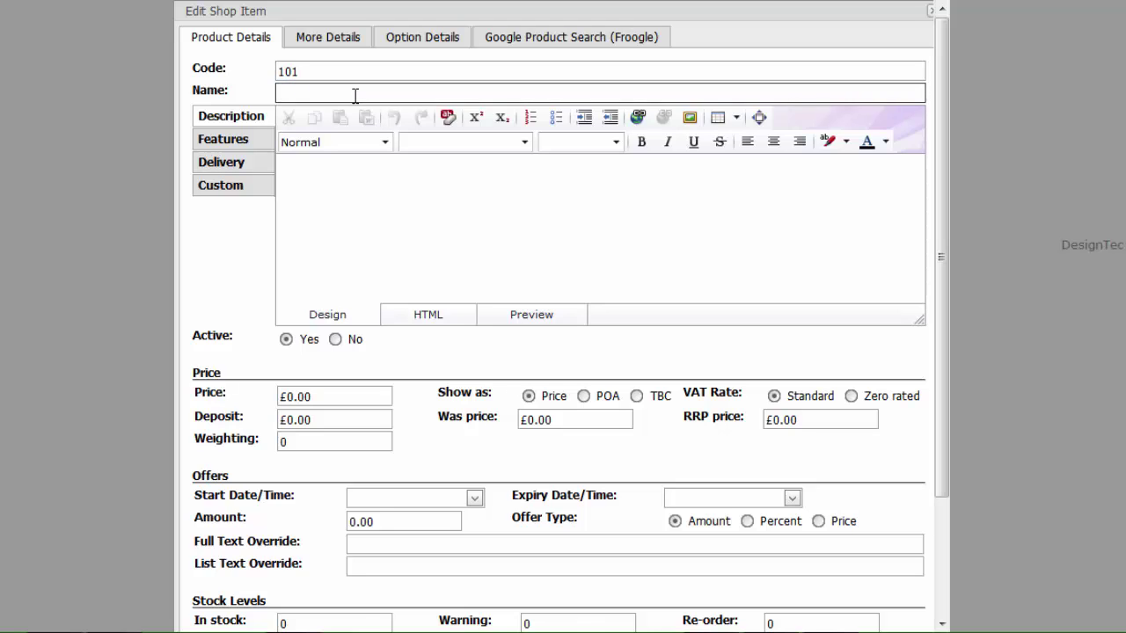
pyautogui.write('Shop Item')
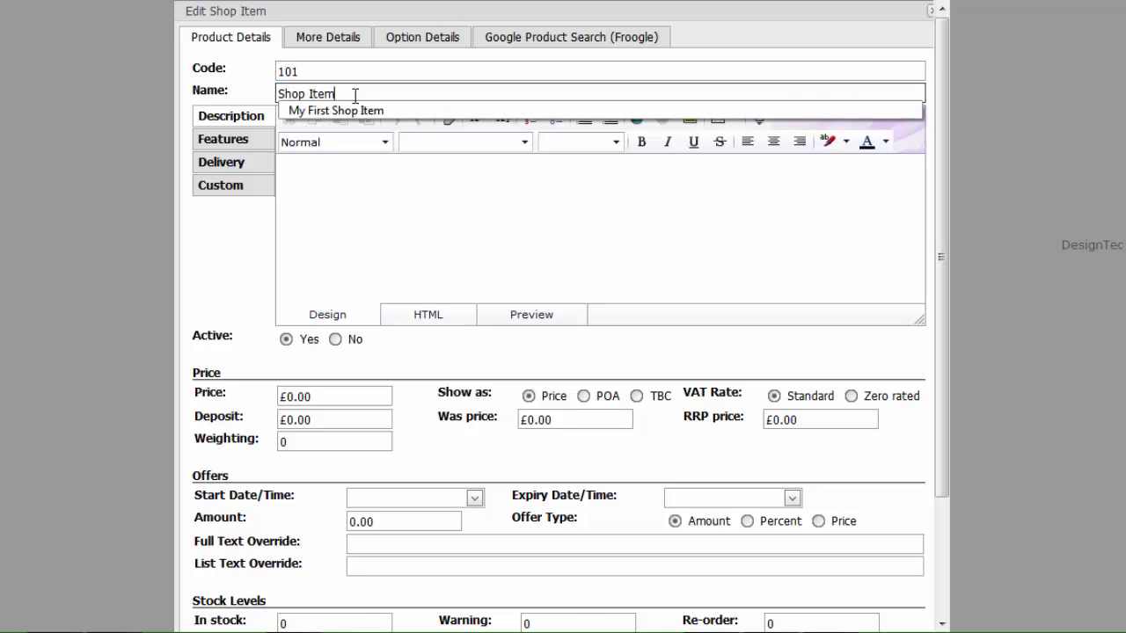
pyautogui.click(308, 220)
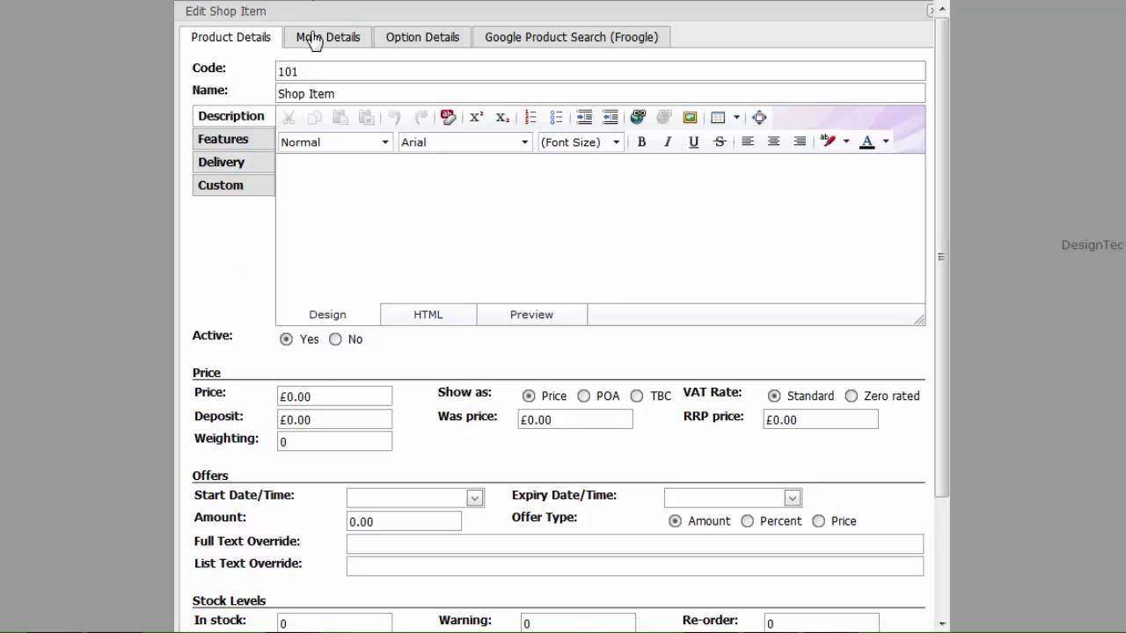
# Assign the new item to the "Shop Department" department and save the item
pyautogui.click(314, 38)
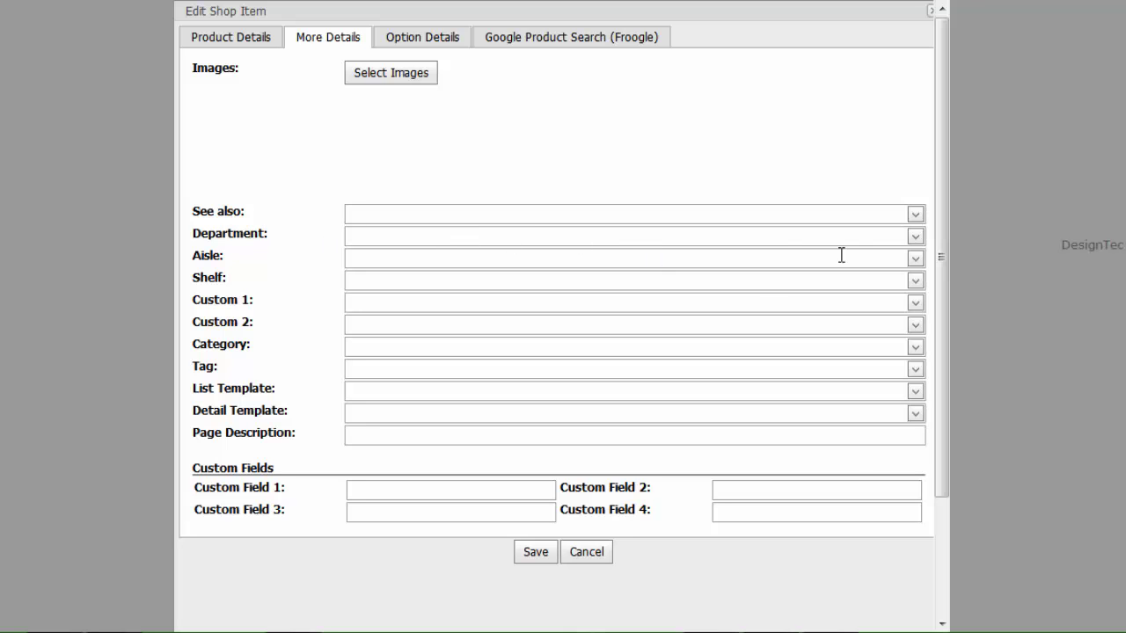
pyautogui.click(915, 237)
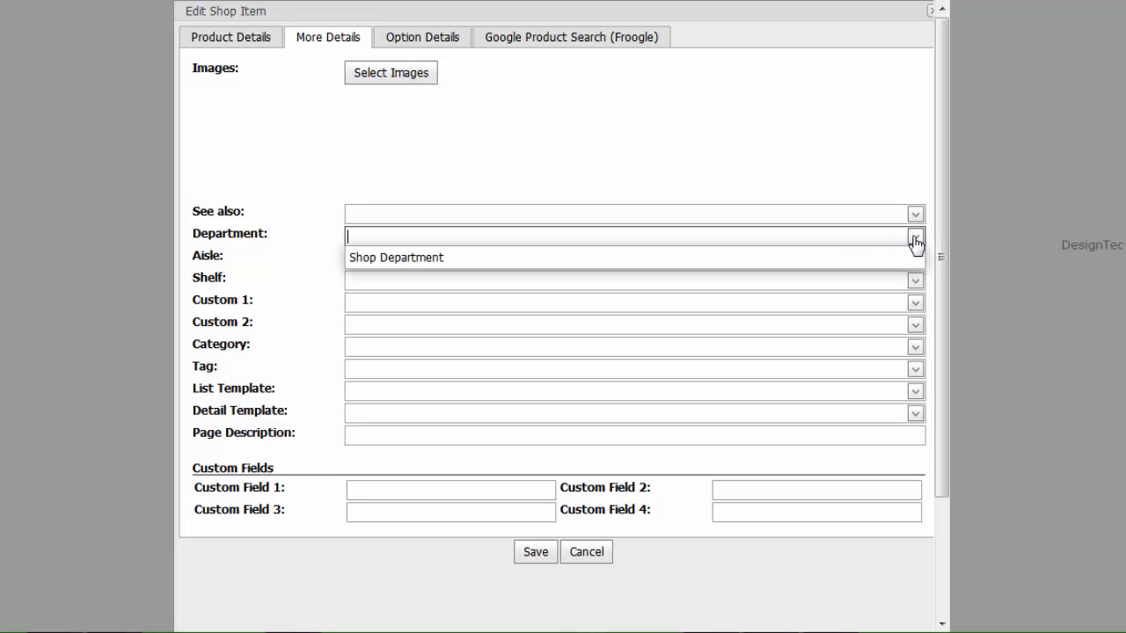
pyautogui.click(436, 262)
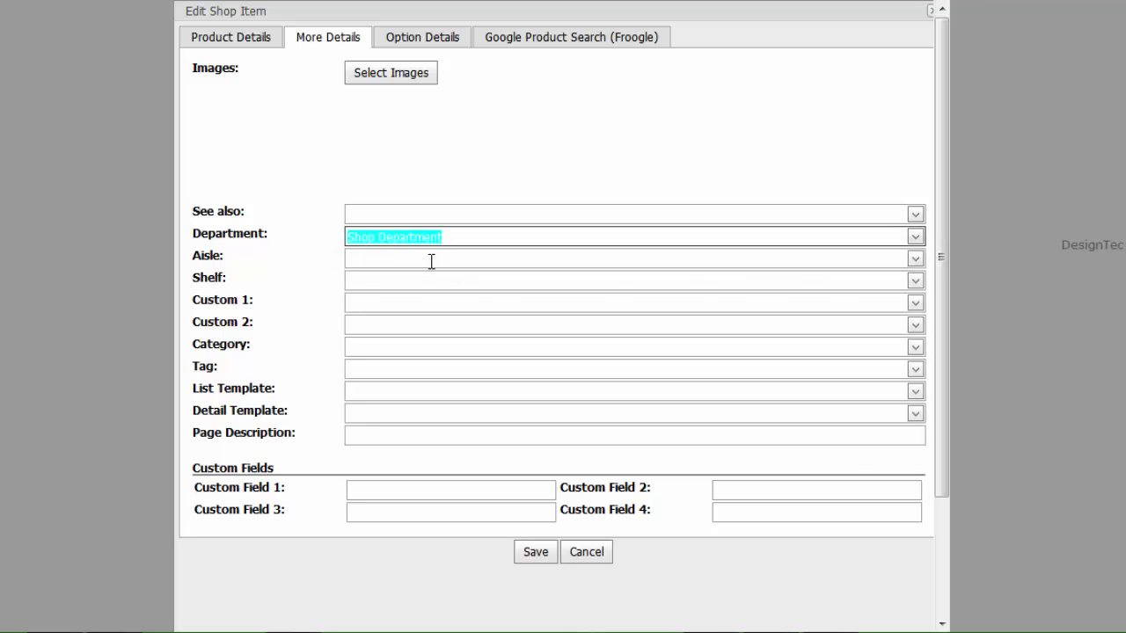
pyautogui.click(534, 553)
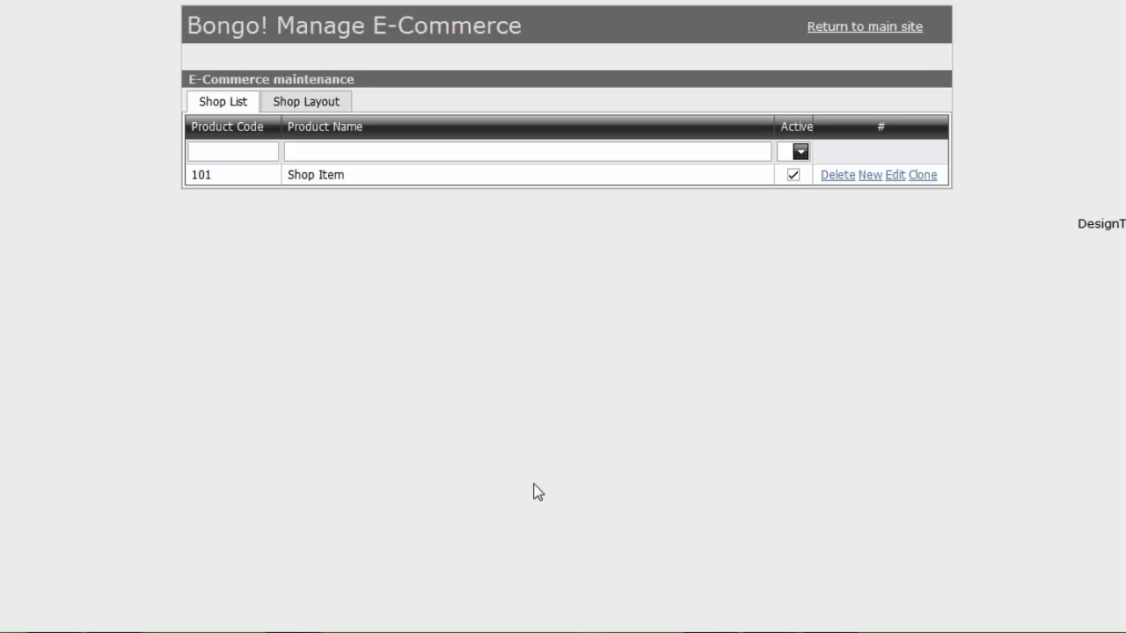
# Return to the main site and turn off "Hidden in menu" for the Shop by Department page, saving its settings
pyautogui.click(840, 26)
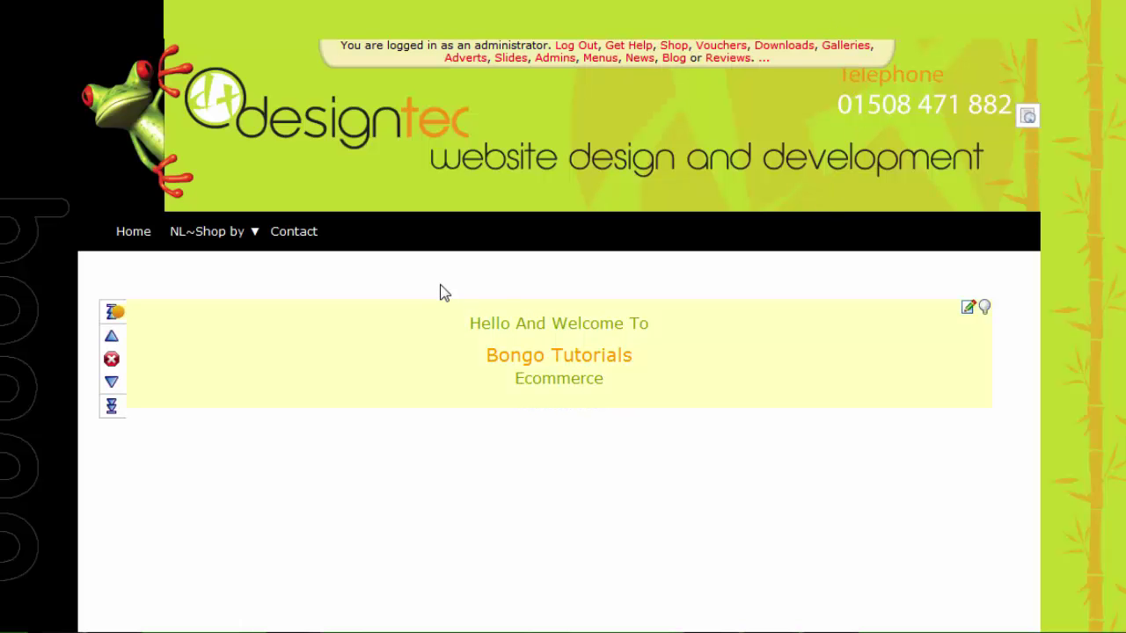
pyautogui.moveTo(243, 235)
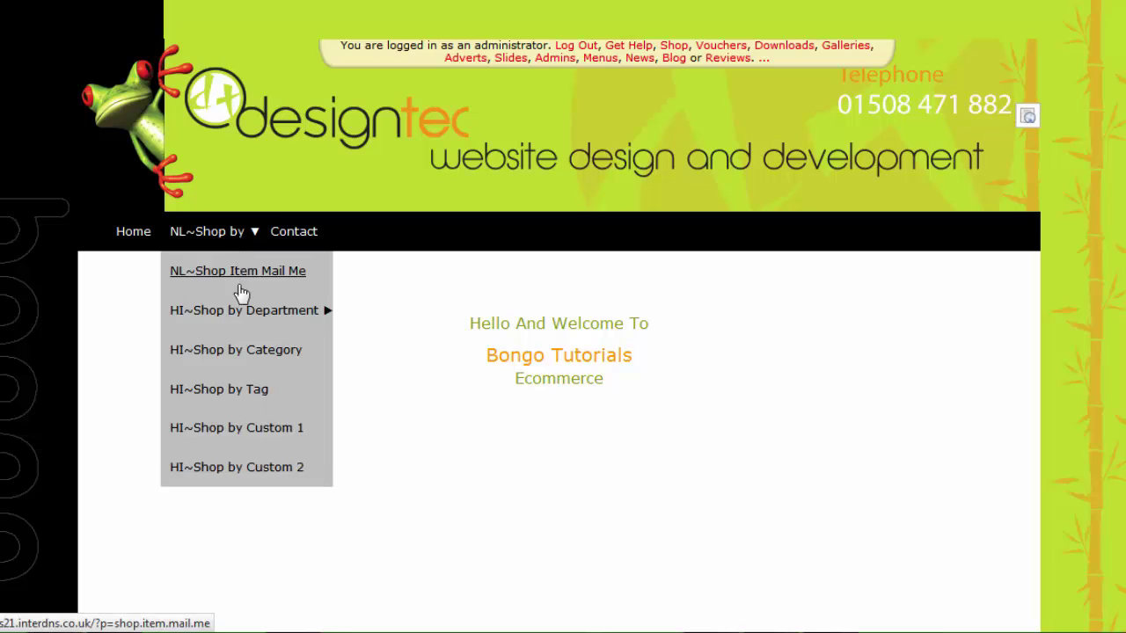
pyautogui.click(243, 322)
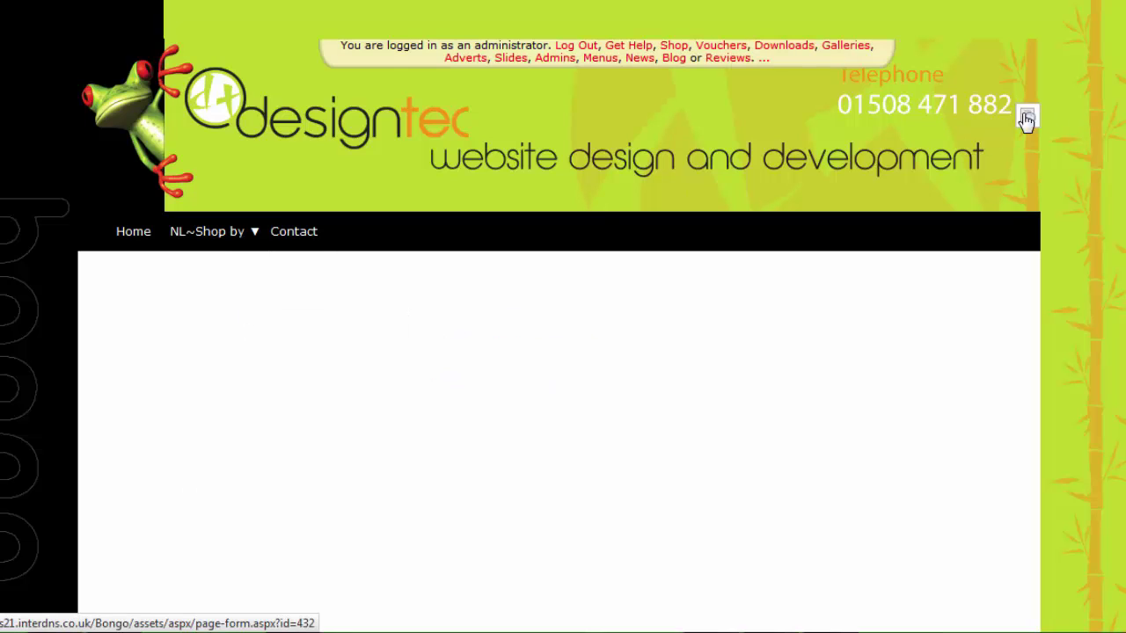
pyautogui.click(1027, 120)
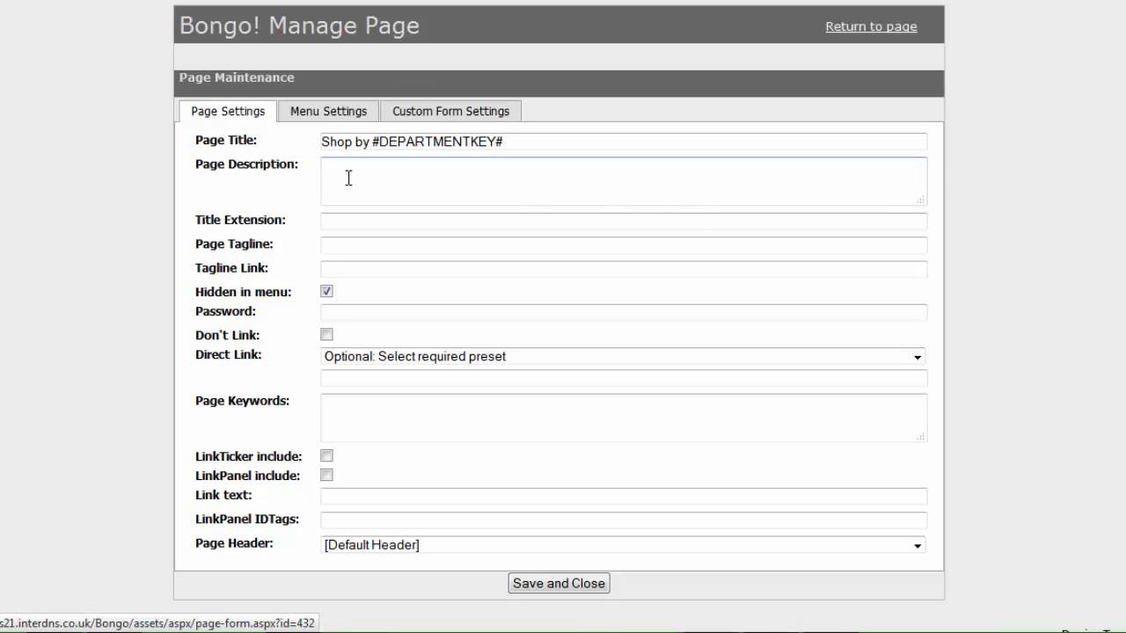
pyautogui.click(326, 292)
pyautogui.click(526, 585)
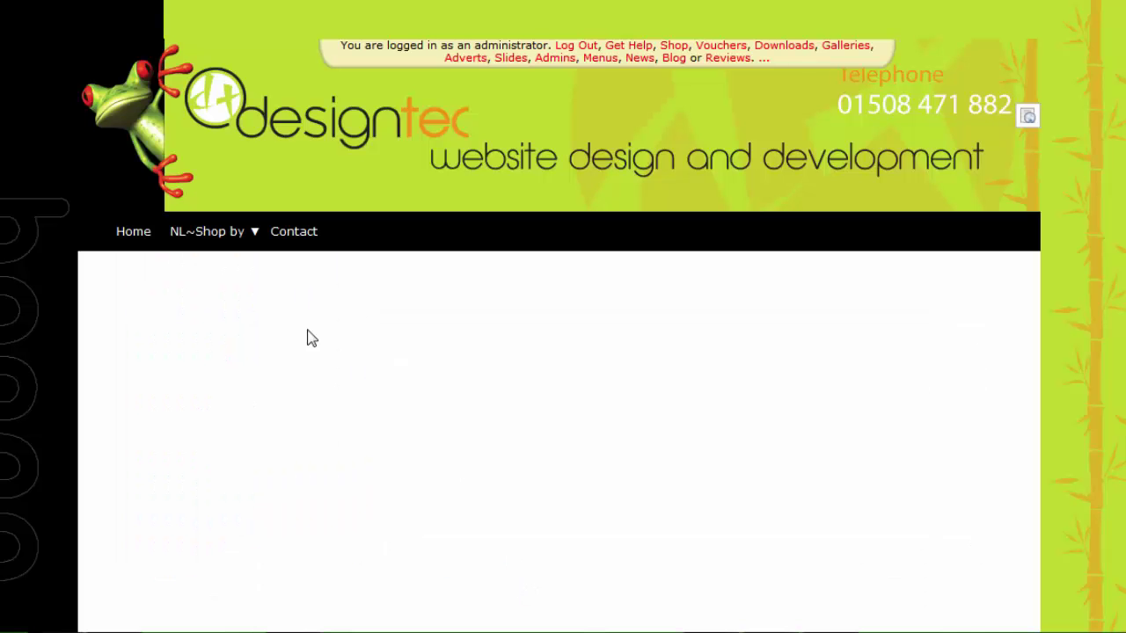
# View the Shop by Department page on the public site to check the department listing
pyautogui.moveTo(221, 246)
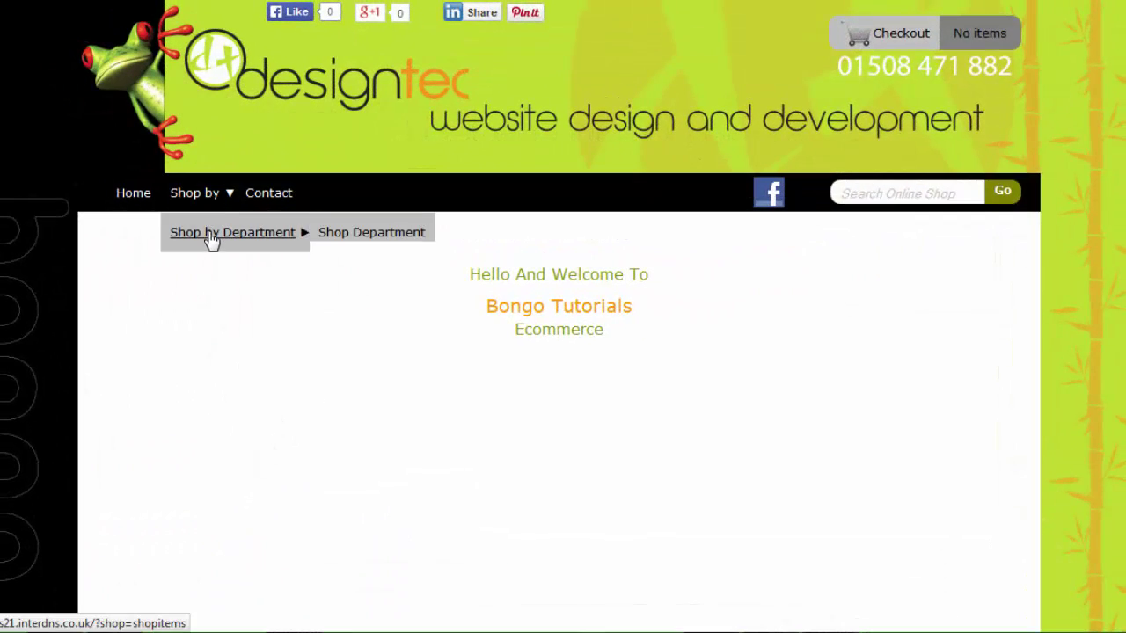
pyautogui.click(219, 248)
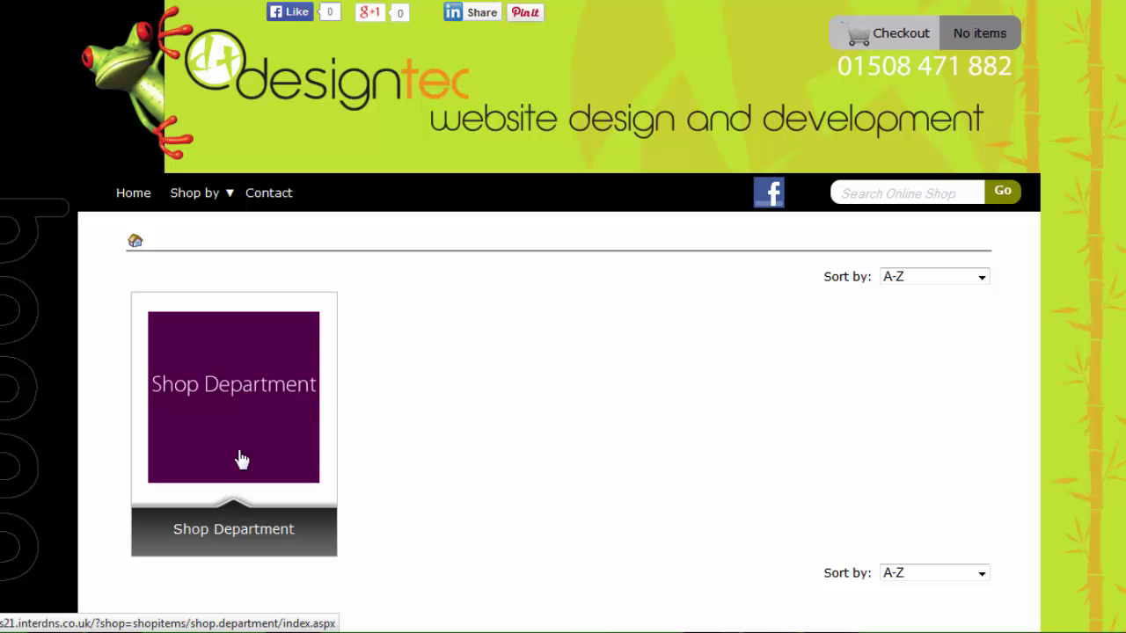
# Open Shop Department on the public site and look over its description and item listing
pyautogui.click(233, 543)
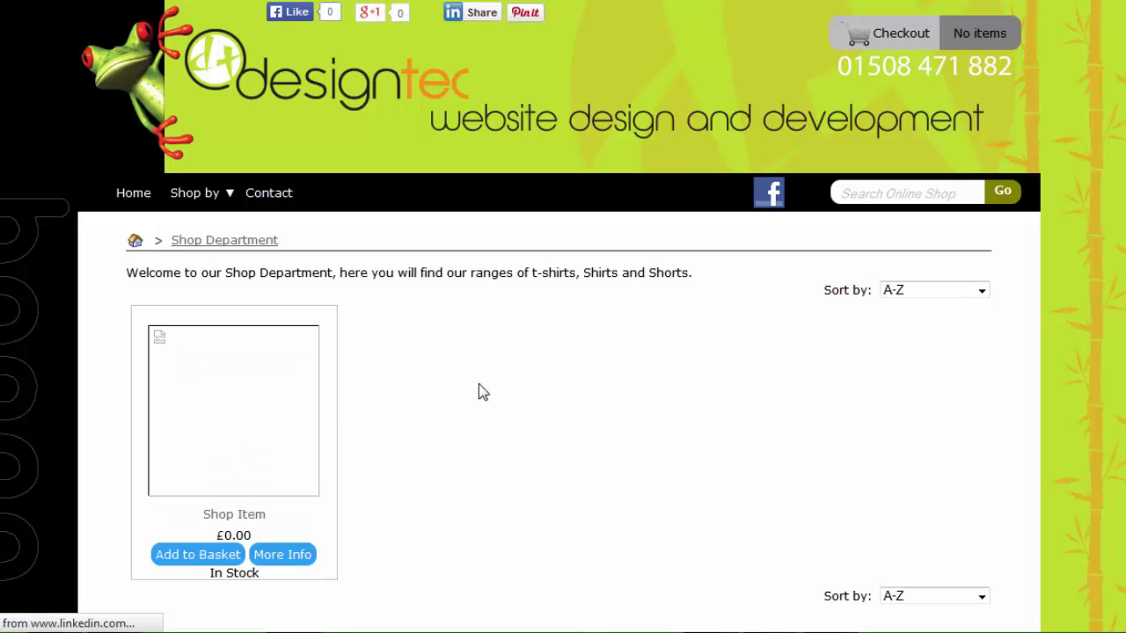
pyautogui.scroll(-2, 479, 385)
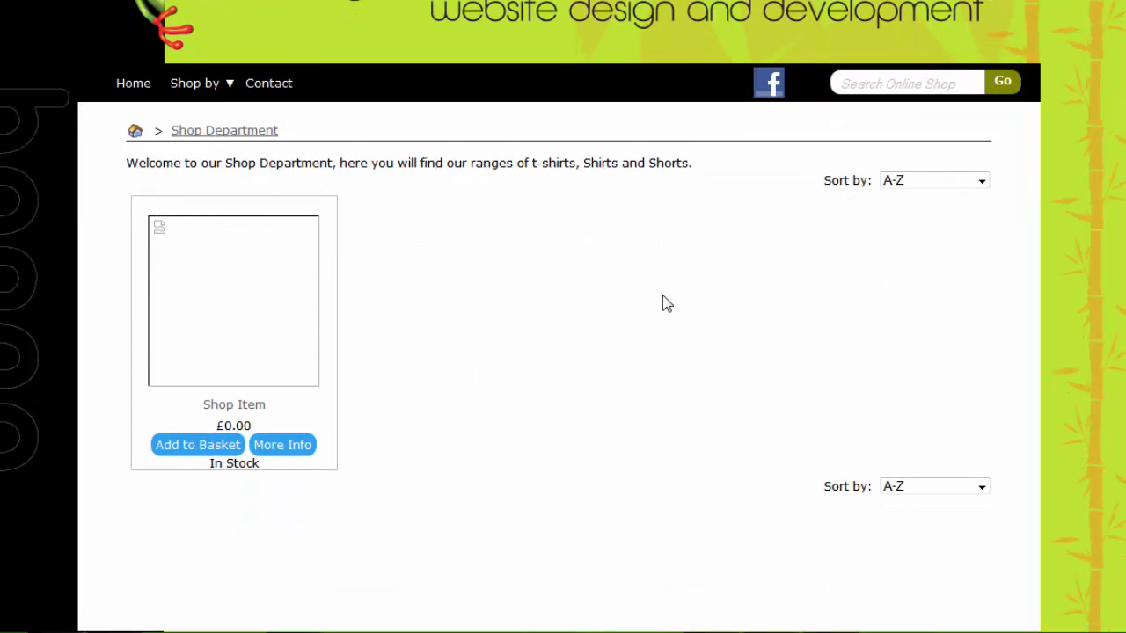
pyautogui.scroll(-1, 661, 306)
pyautogui.scroll(3, 651, 313)
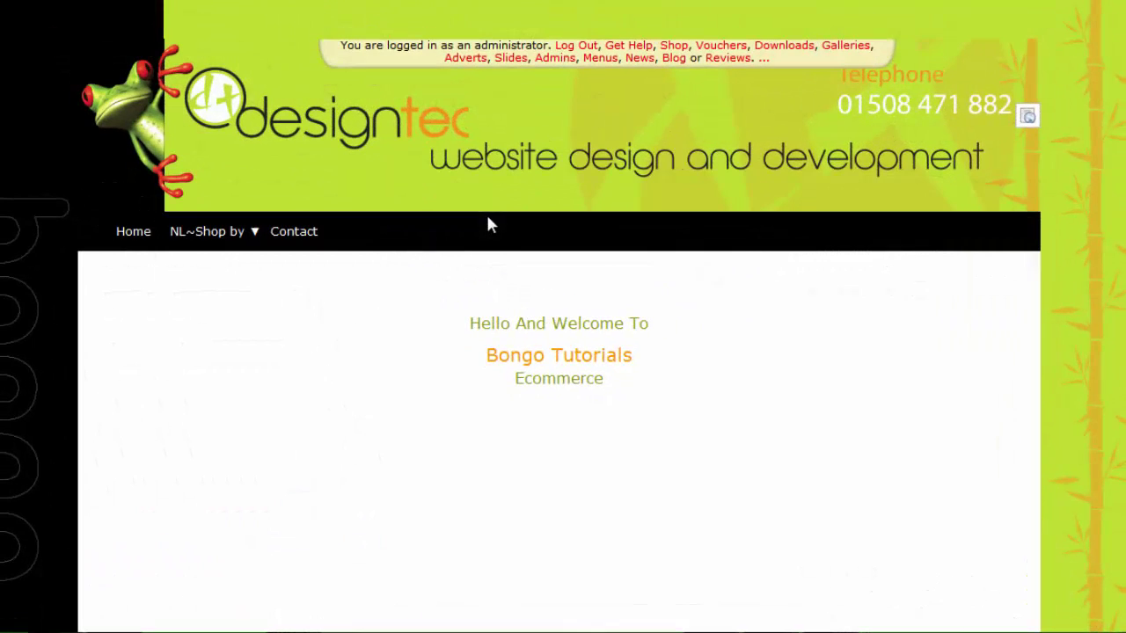
# Start a new aisle record in the shop layout of the e-commerce management and name it "Shop Aisle"
pyautogui.click(672, 51)
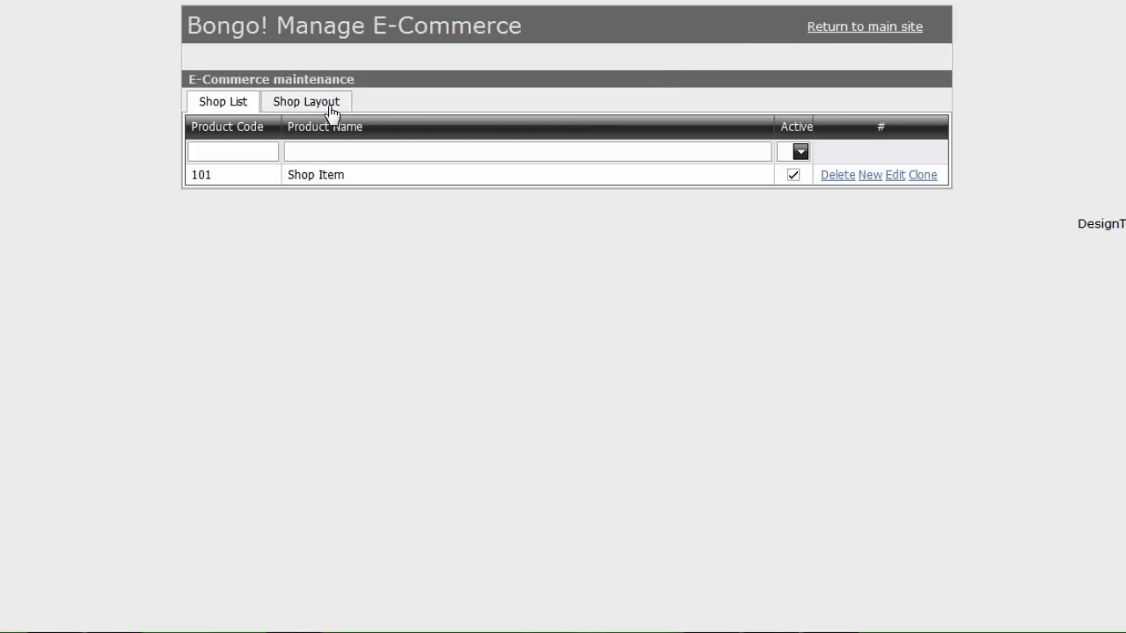
pyautogui.click(312, 102)
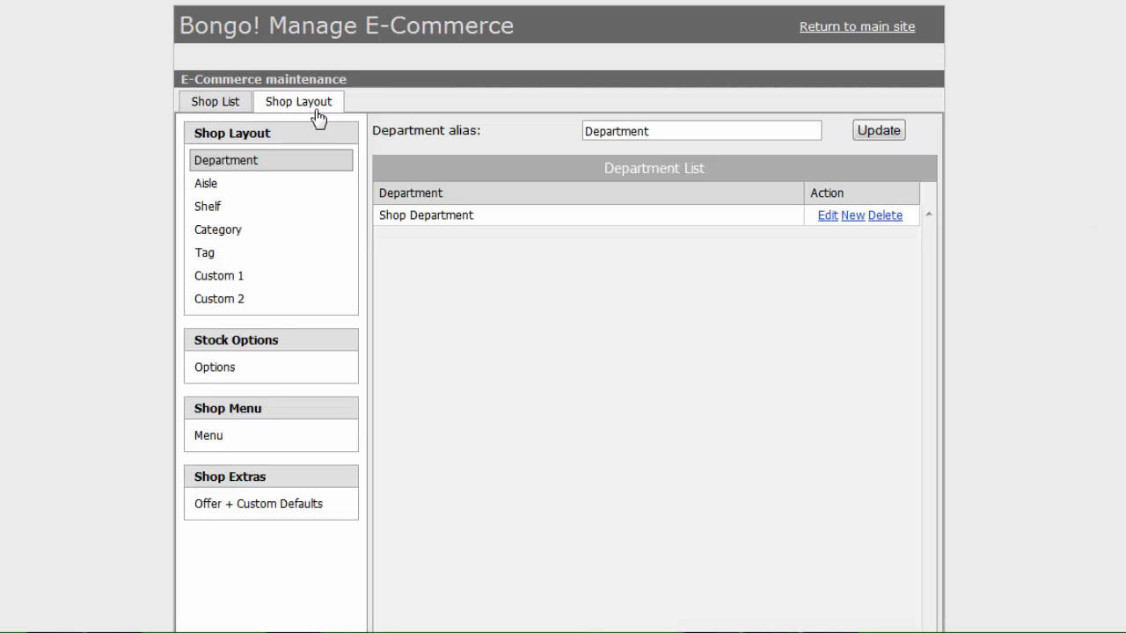
pyautogui.click(221, 189)
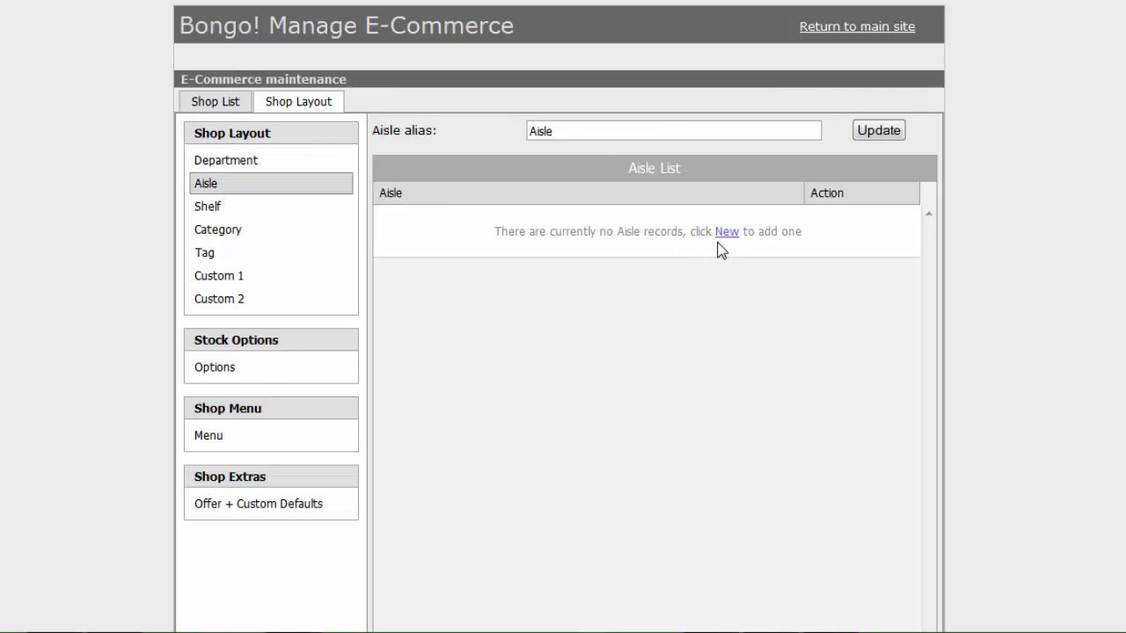
pyautogui.click(725, 233)
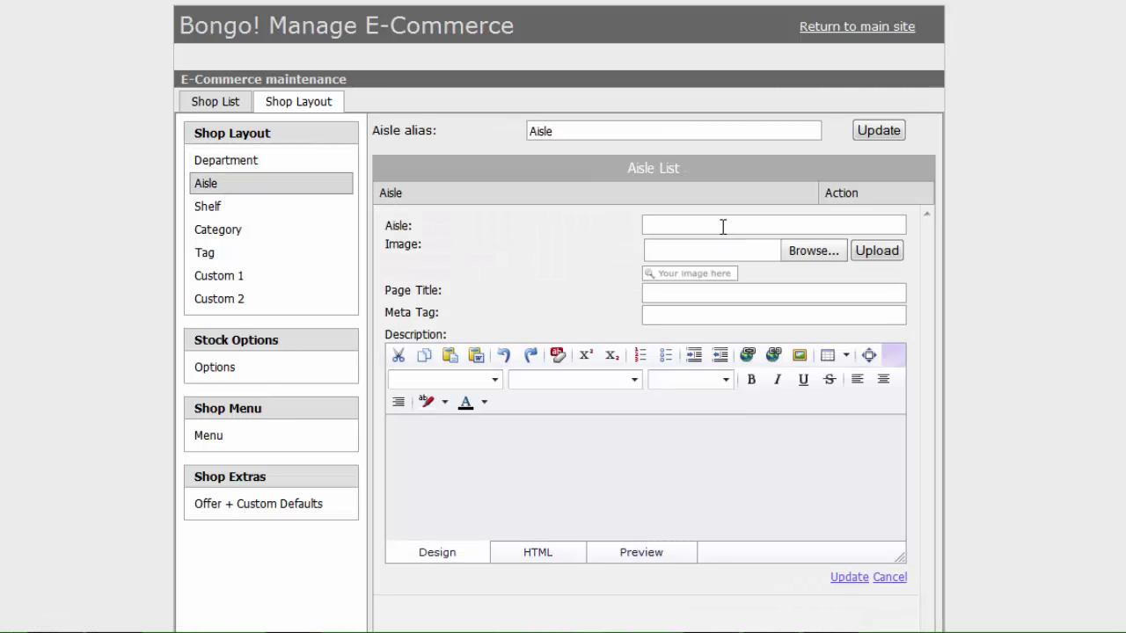
pyautogui.click(720, 223)
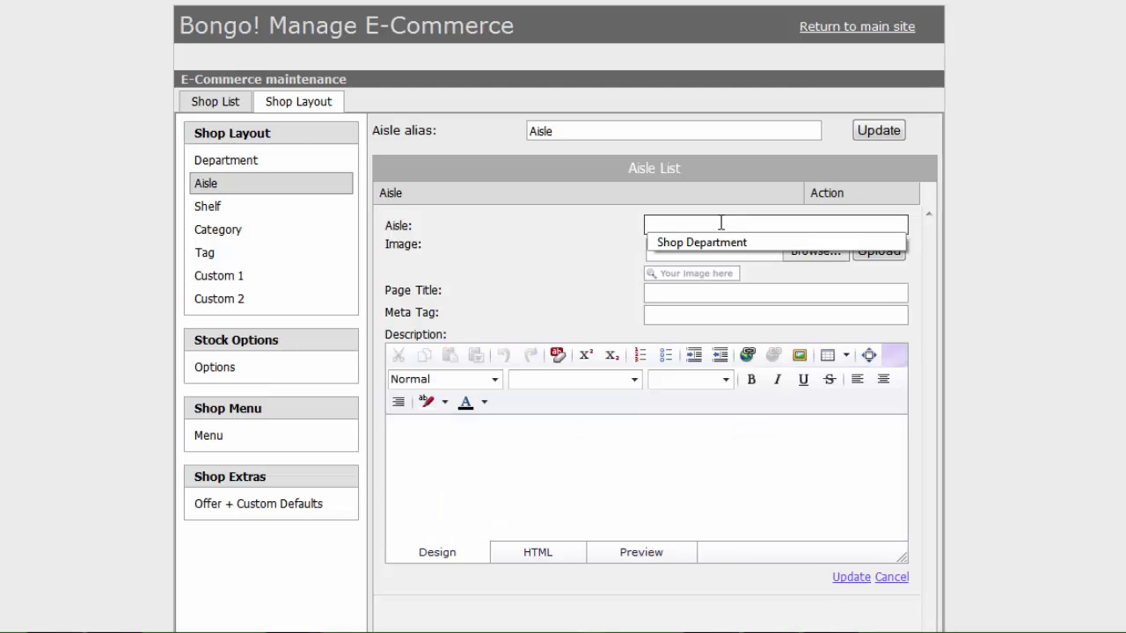
pyautogui.write('Shop Aisle')
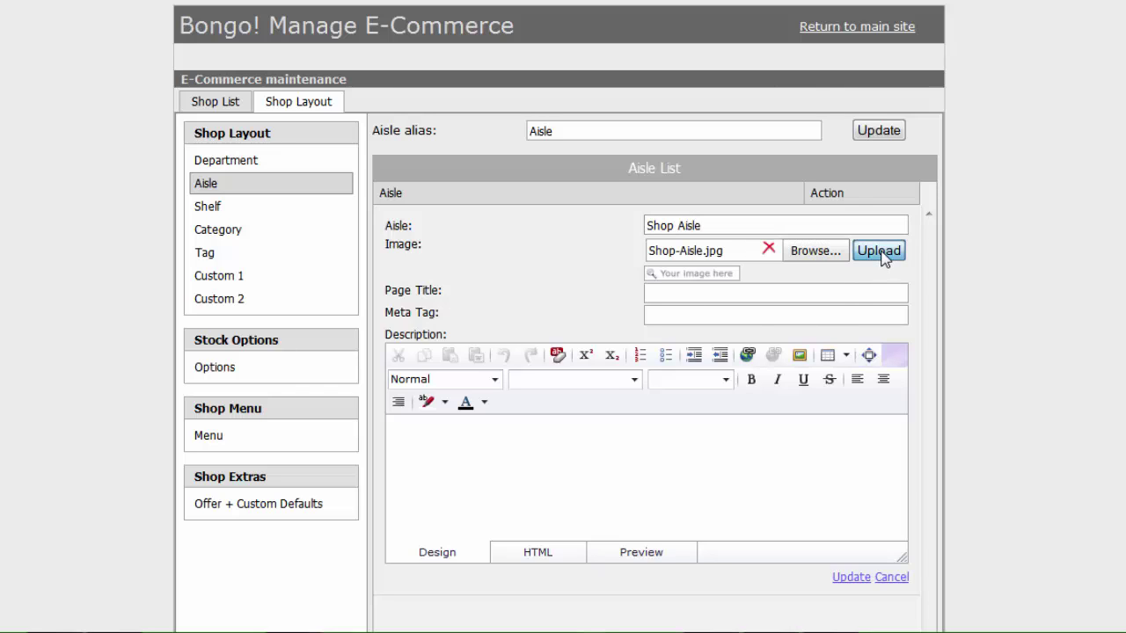
# Upload Shop-Aisle.jpg as the aisle's image and save the aisle with its description left blank
pyautogui.click(878, 250)
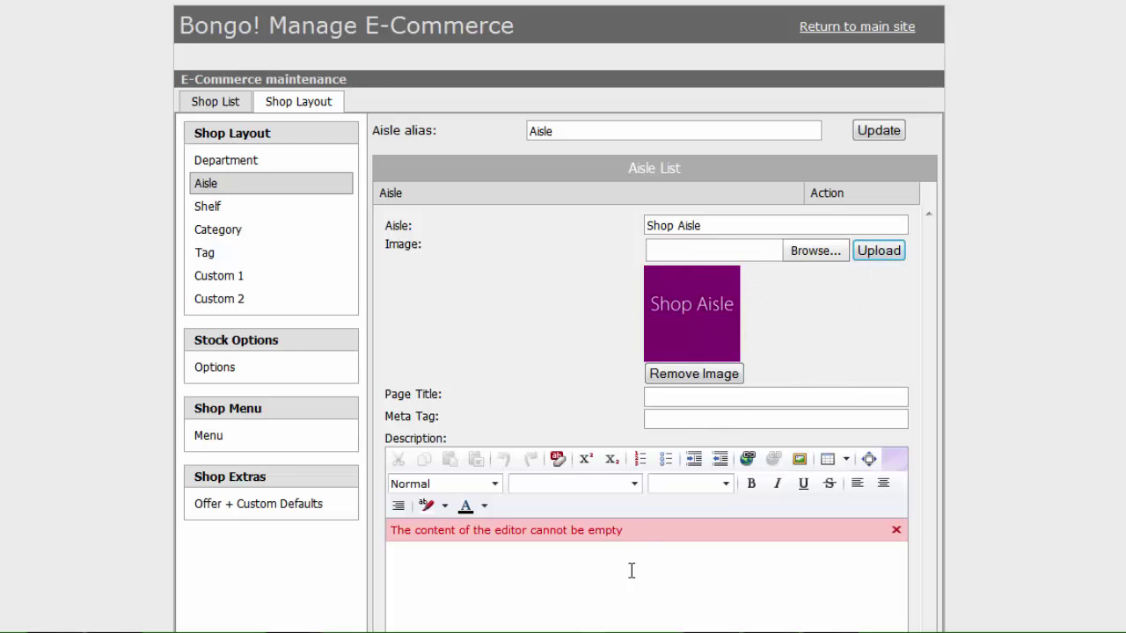
pyautogui.click(893, 531)
pyautogui.scroll(-2, 765, 325)
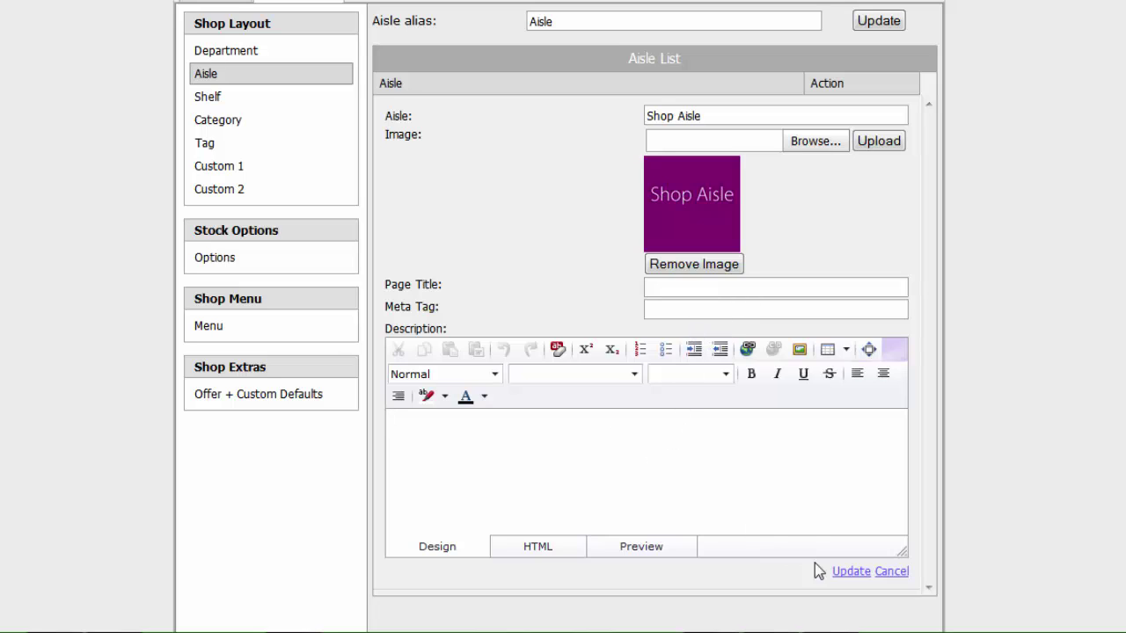
pyautogui.click(851, 571)
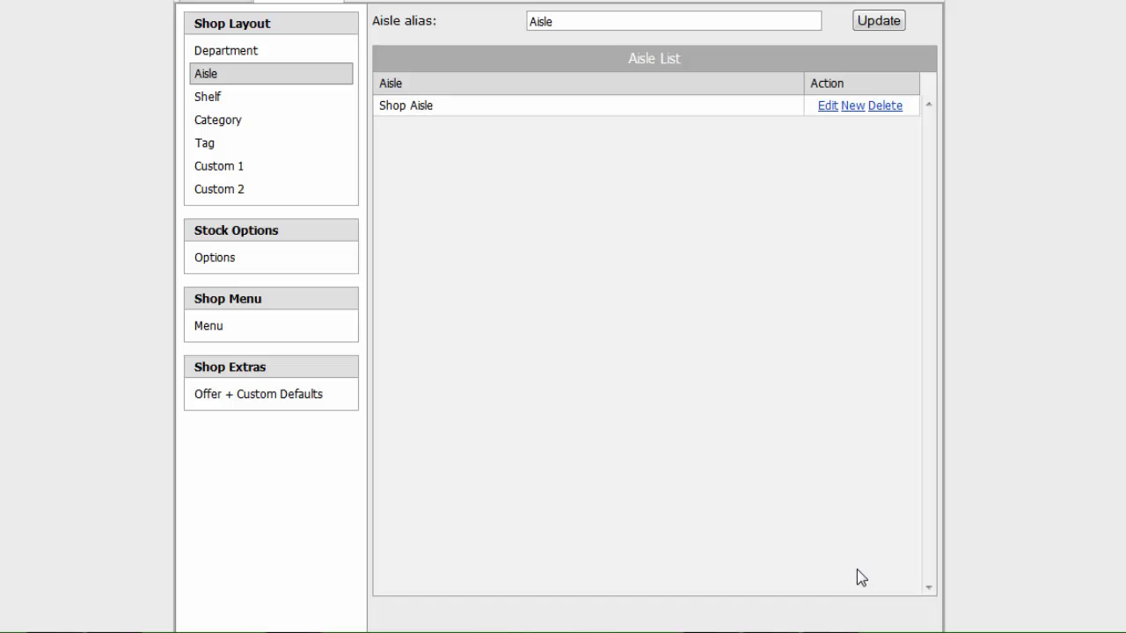
# Create a shelf named "Shop Shelf" with the Shop Shelf image and save it
pyautogui.click(226, 104)
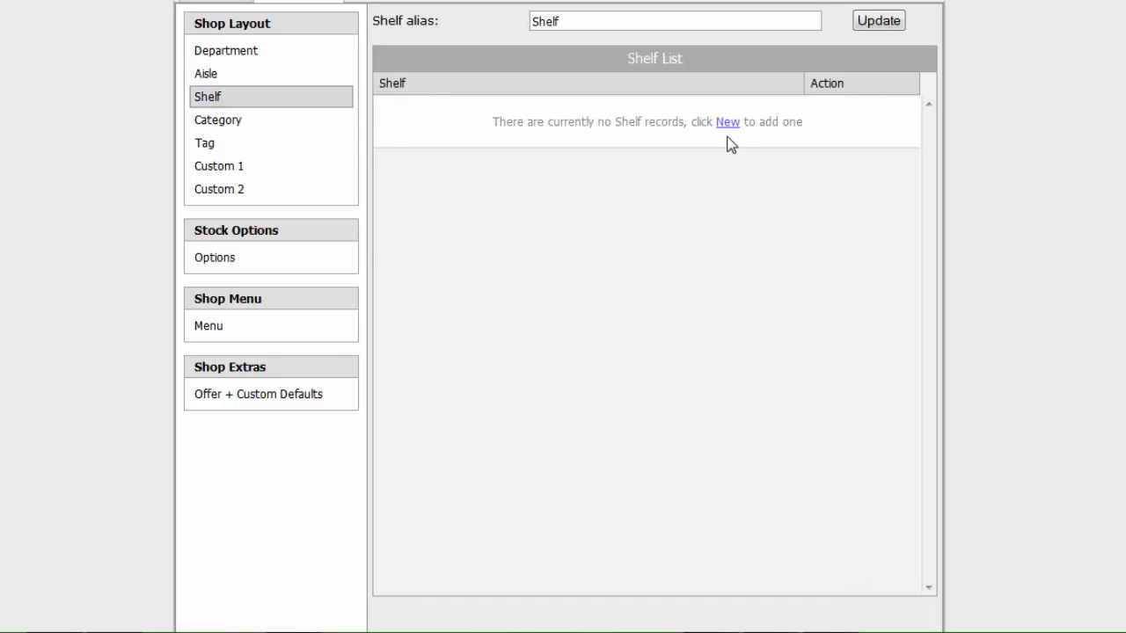
pyautogui.click(729, 123)
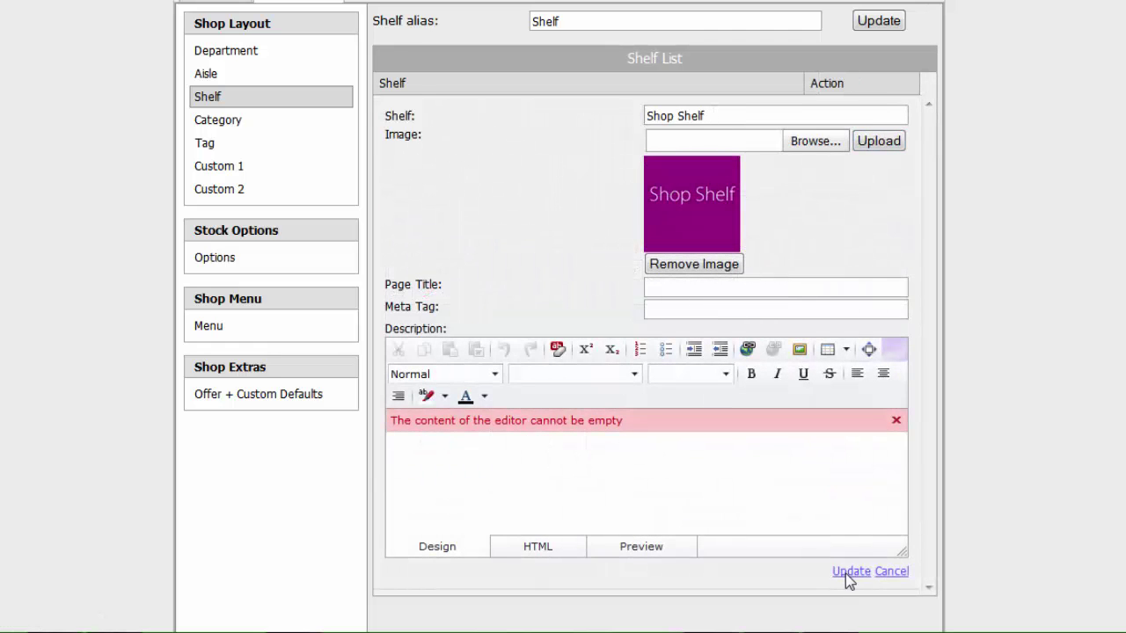
pyautogui.click(844, 573)
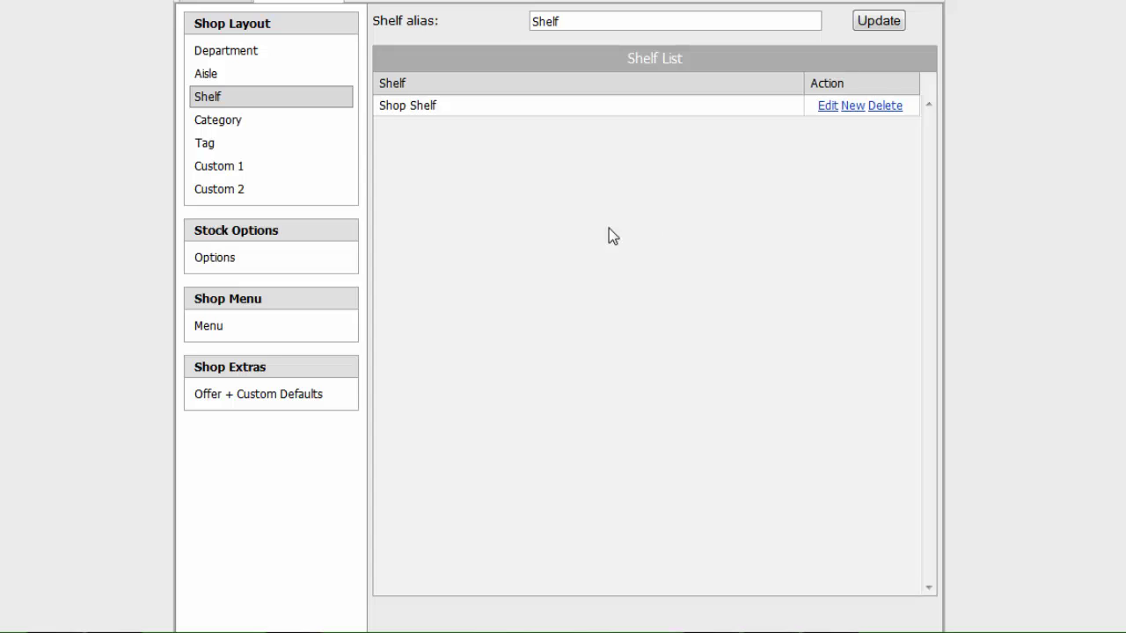
# Assign shop item 101 to the "Shop Aisle" aisle and the "Shop Shelf" shelf, and save the item
pyautogui.scroll(3, 581, 239)
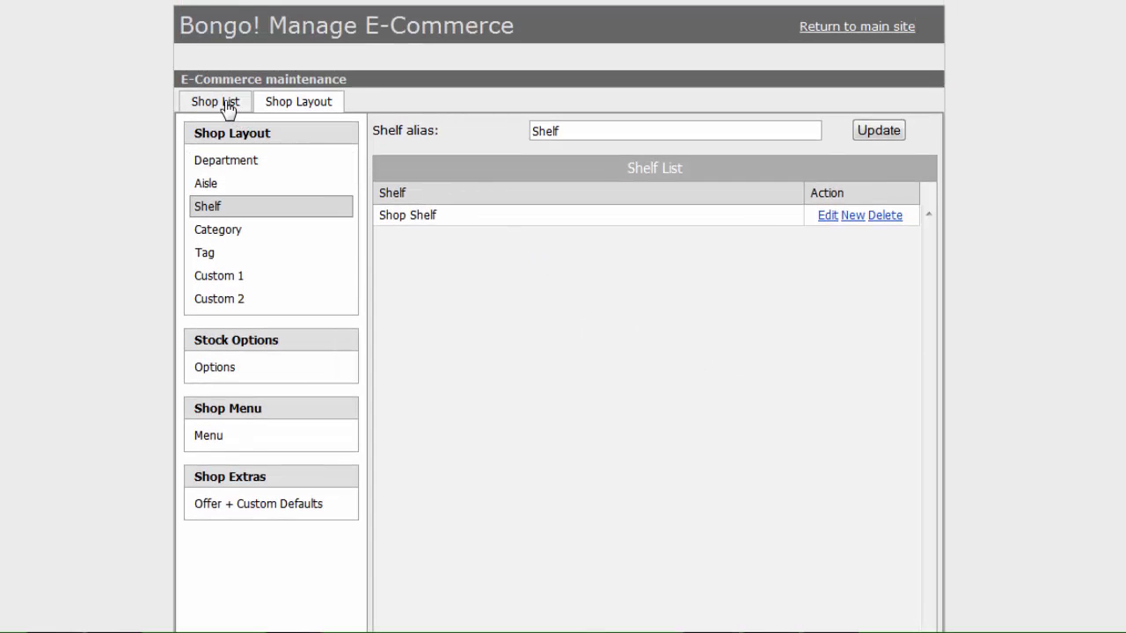
pyautogui.click(227, 106)
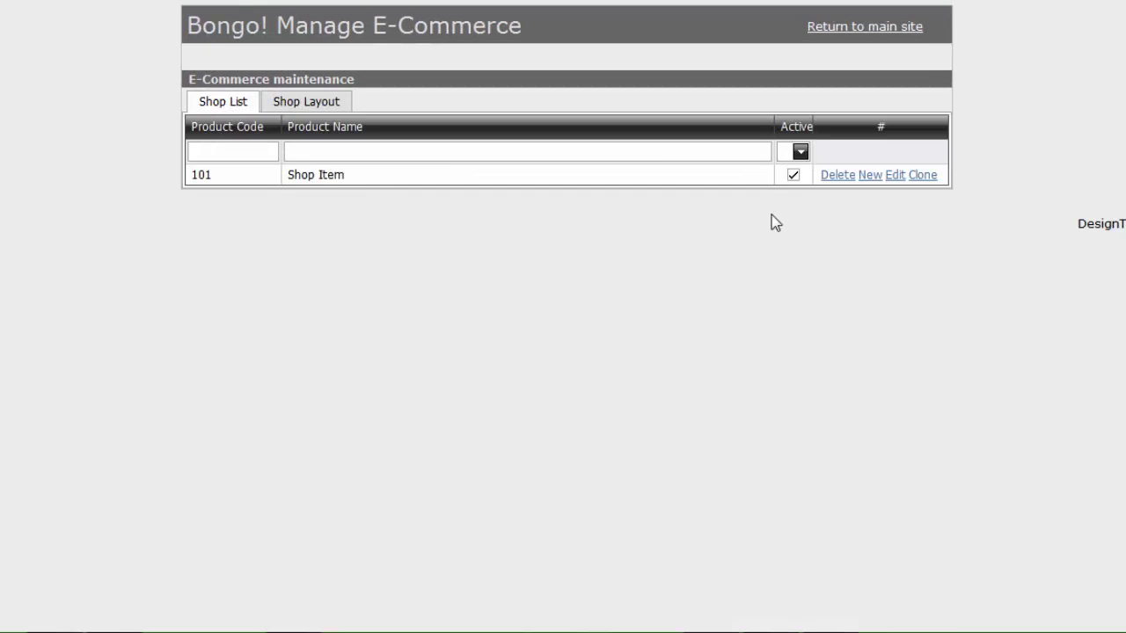
pyautogui.click(891, 177)
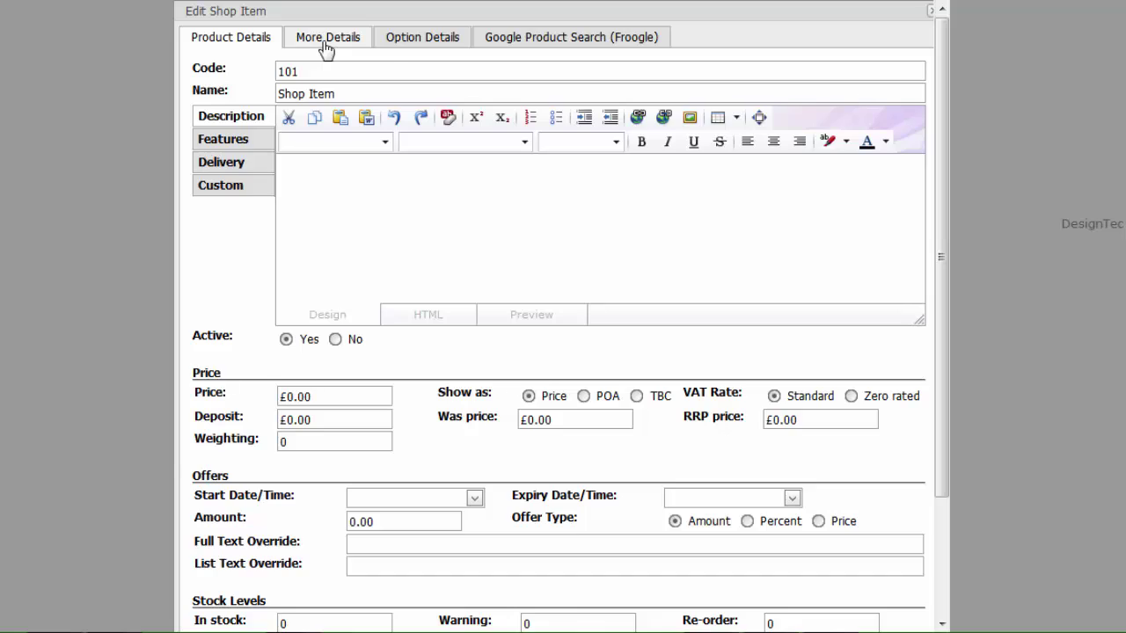
pyautogui.click(325, 44)
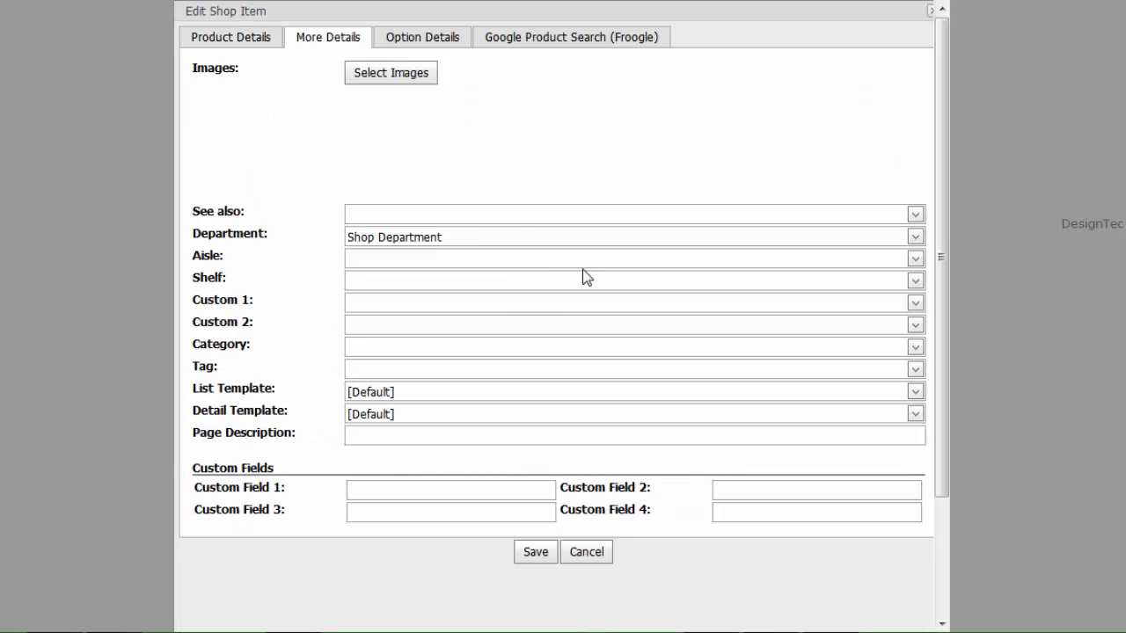
pyautogui.click(914, 258)
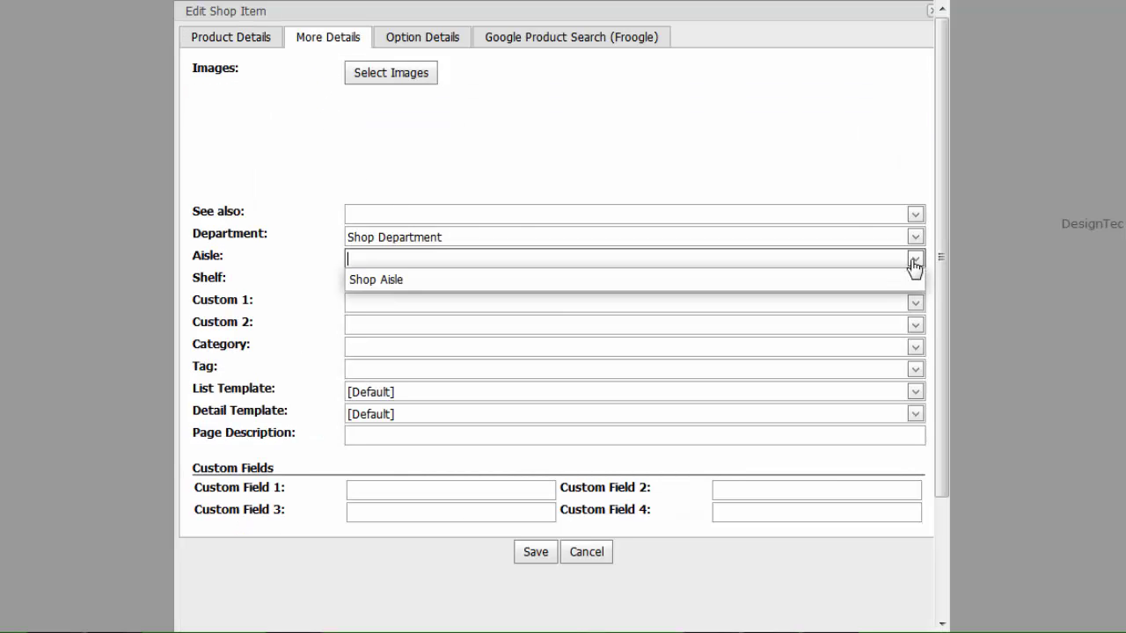
pyautogui.click(868, 282)
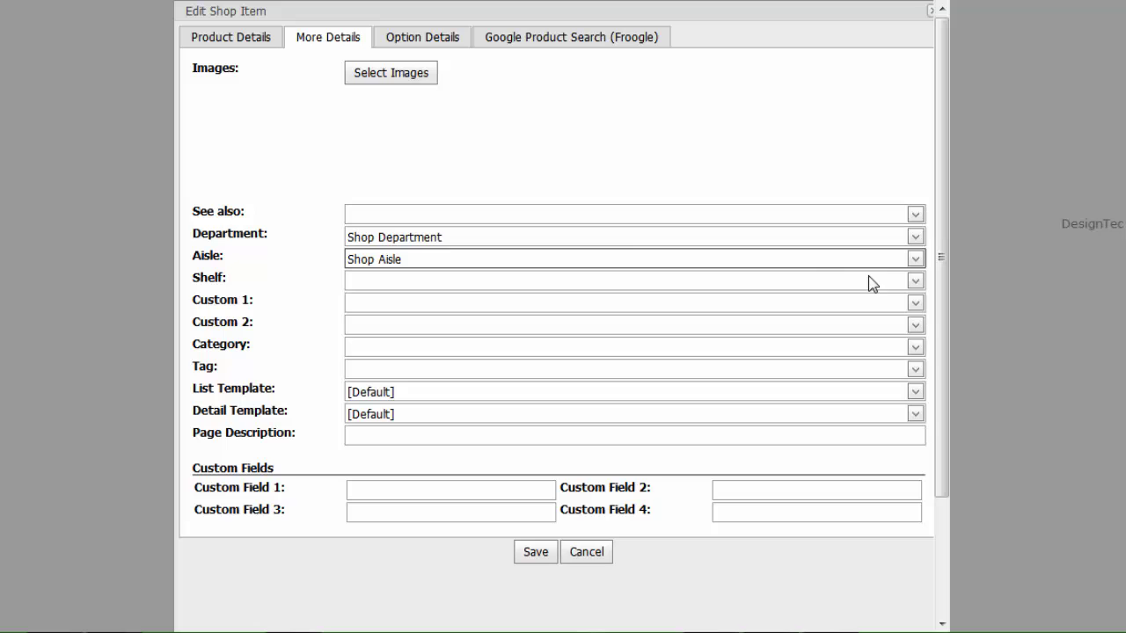
pyautogui.click(915, 280)
pyautogui.click(822, 307)
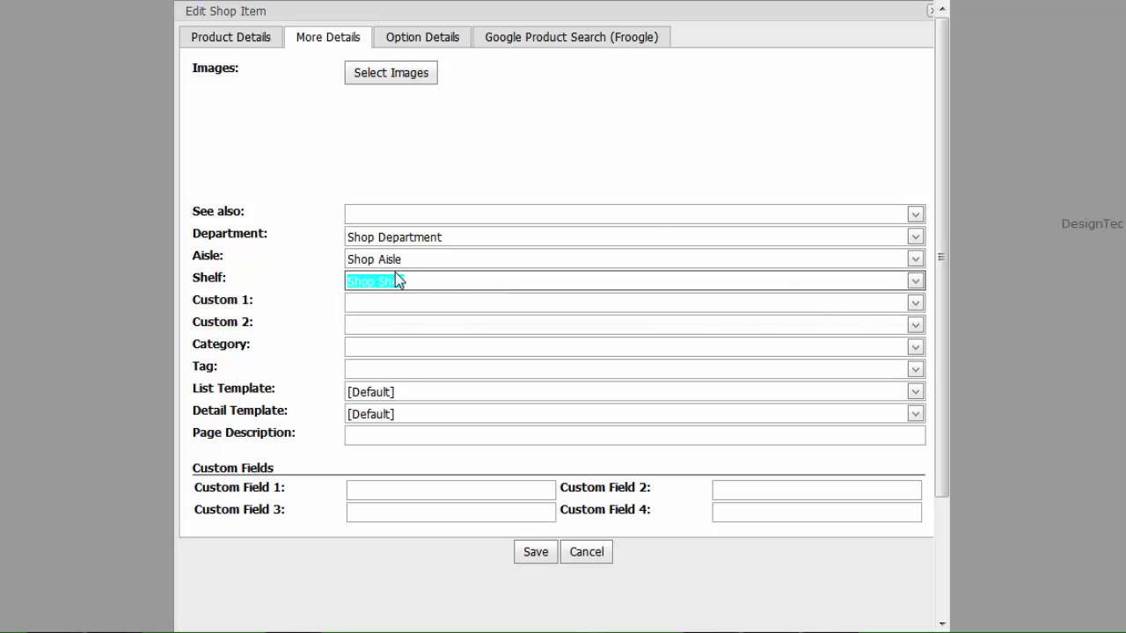
pyautogui.click(534, 556)
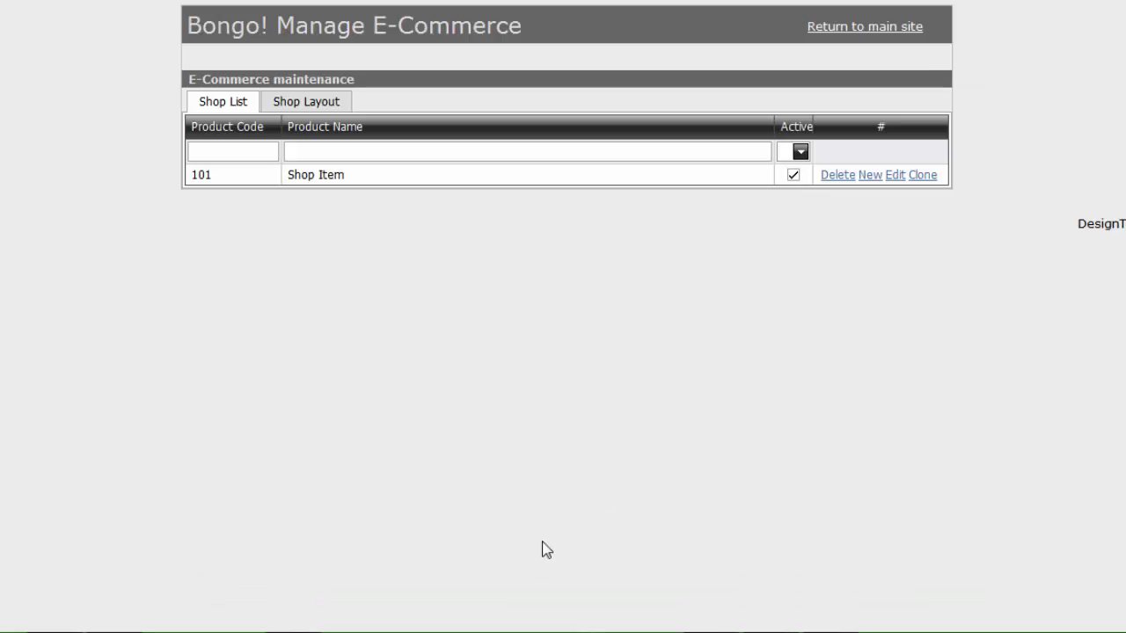
# Return to the main site and browse the public shop from Shop Department through Shop Aisle into Shop Shelf
pyautogui.click(844, 30)
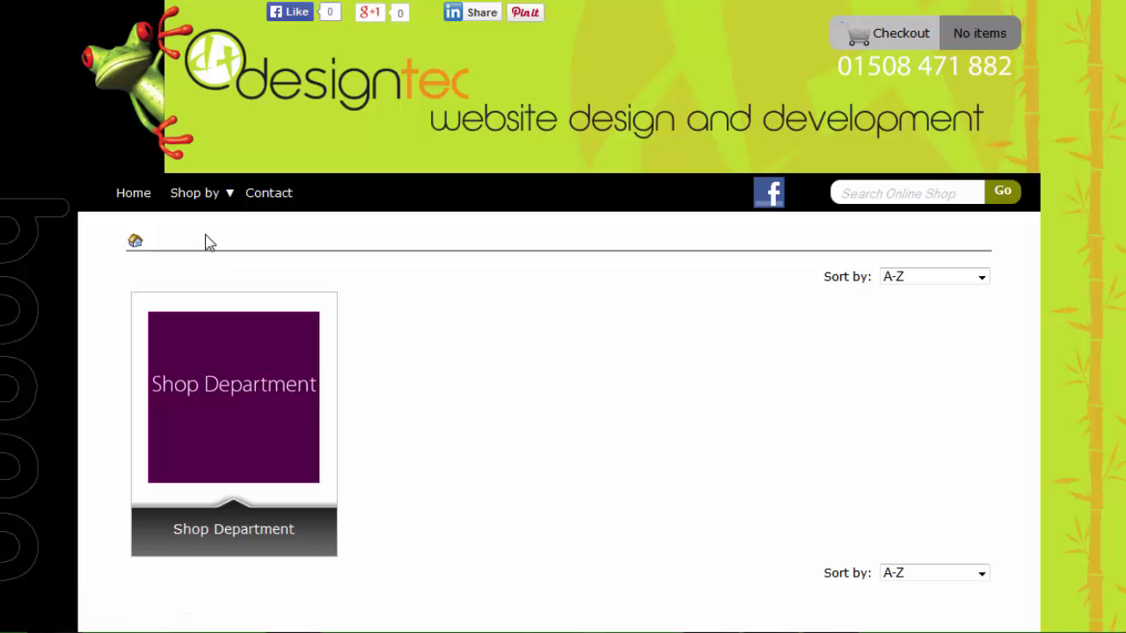
pyautogui.moveTo(203, 198)
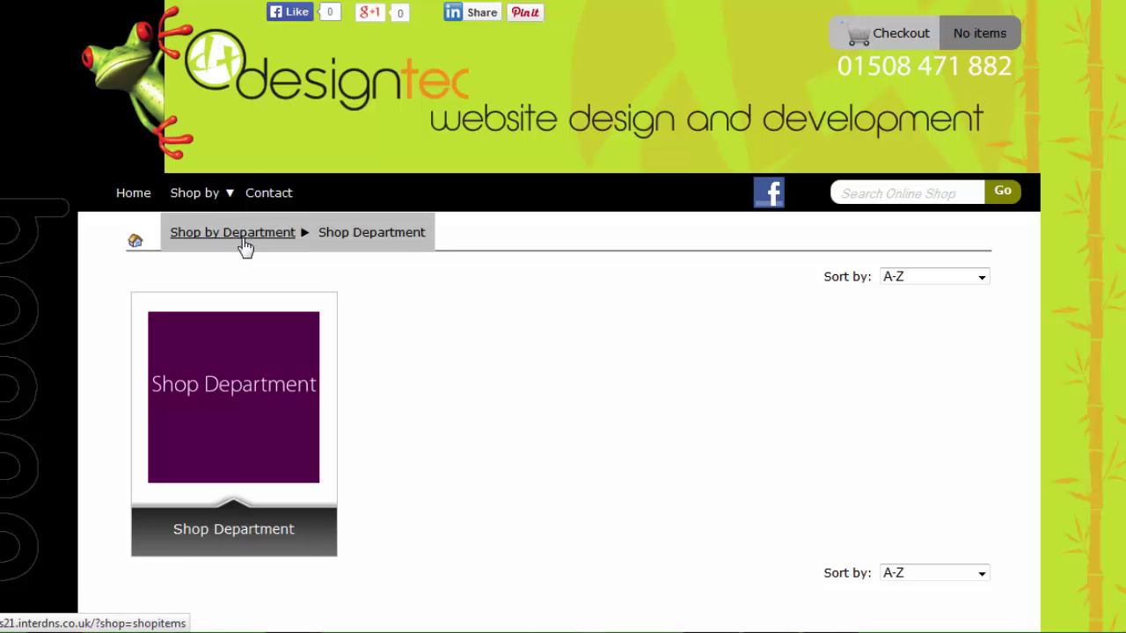
pyautogui.click(220, 420)
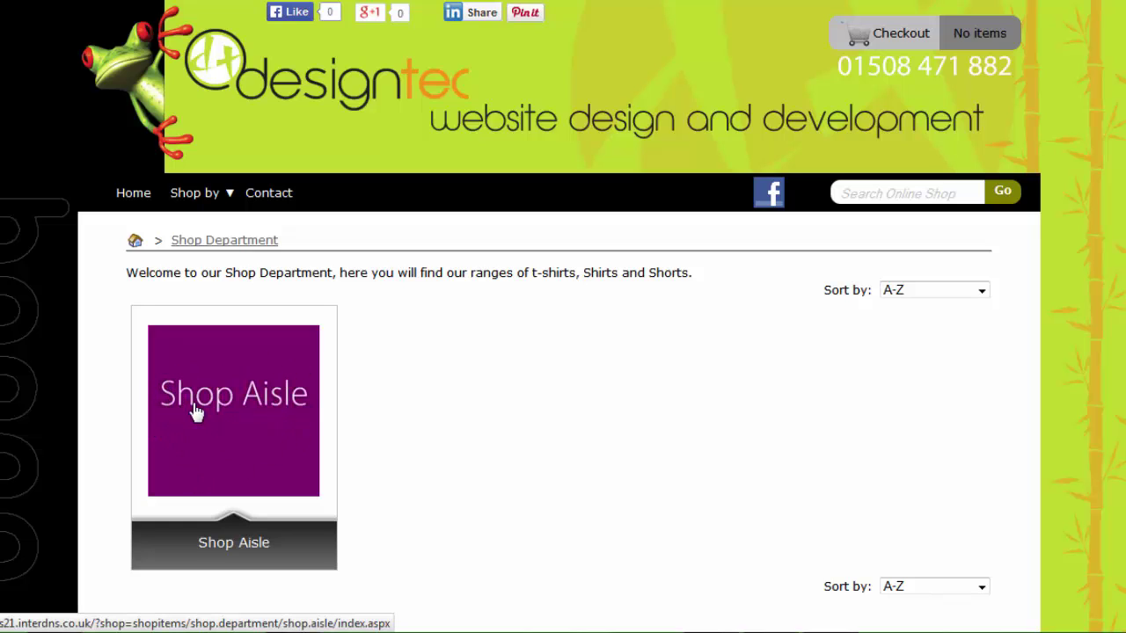
pyautogui.click(214, 446)
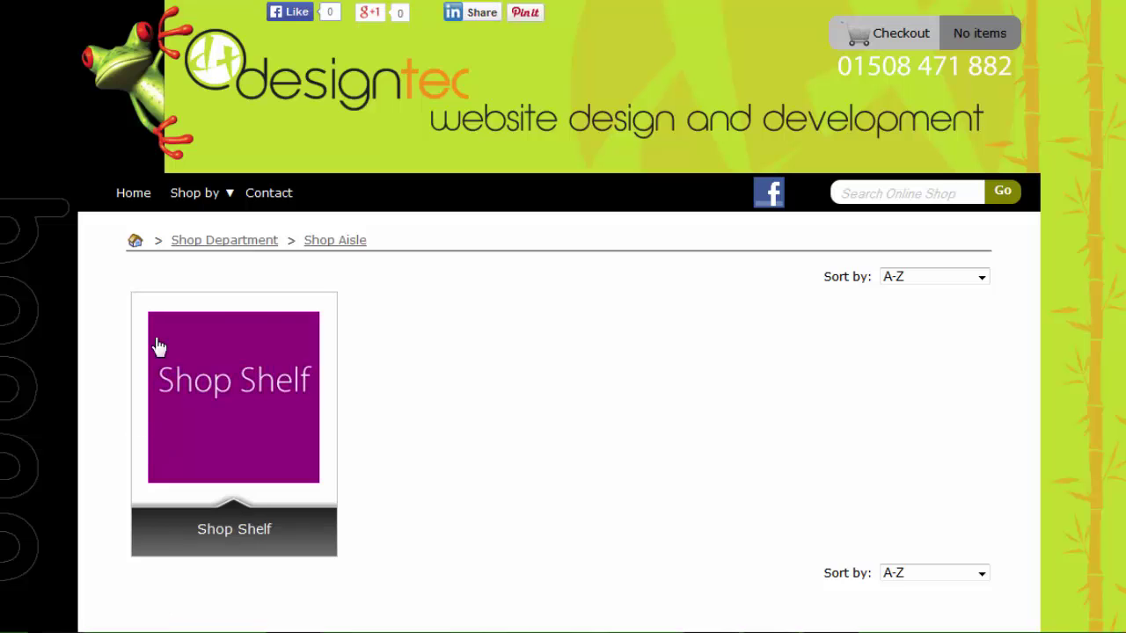
pyautogui.click(204, 450)
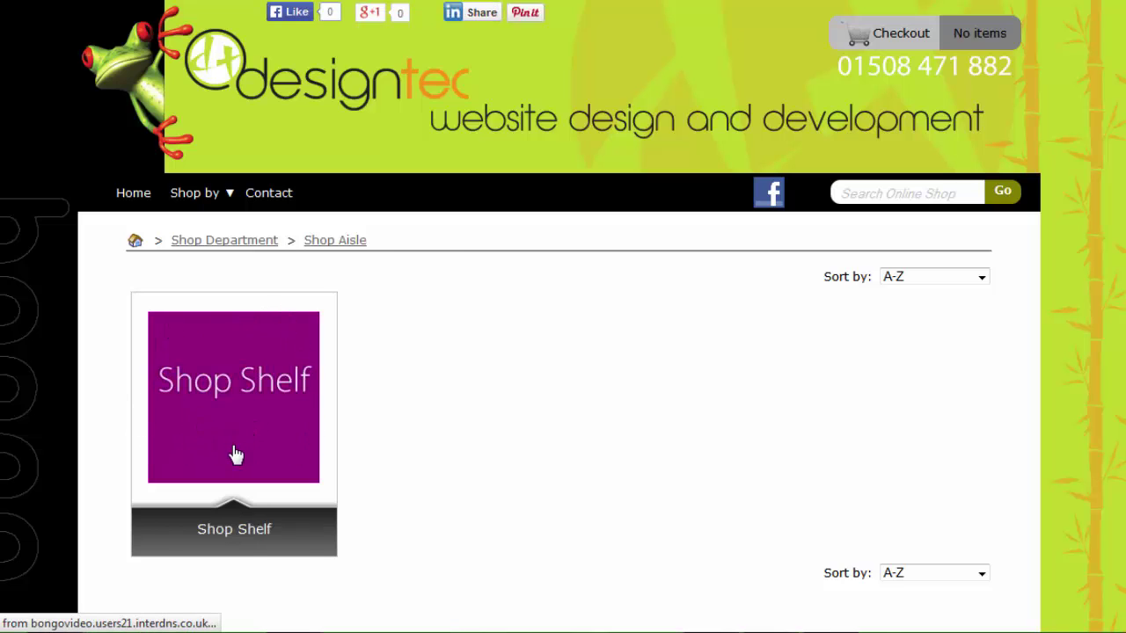